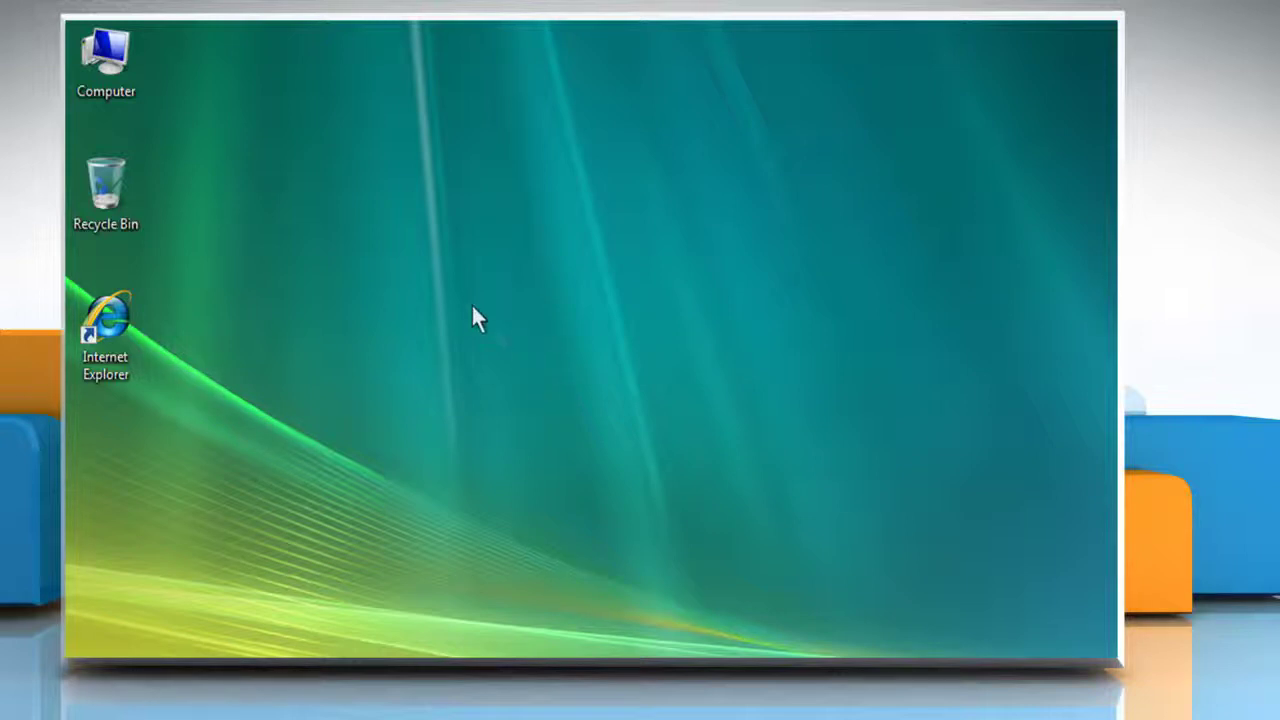
View the computer's system properties, then launch Internet Explorer
right_click(122, 66)
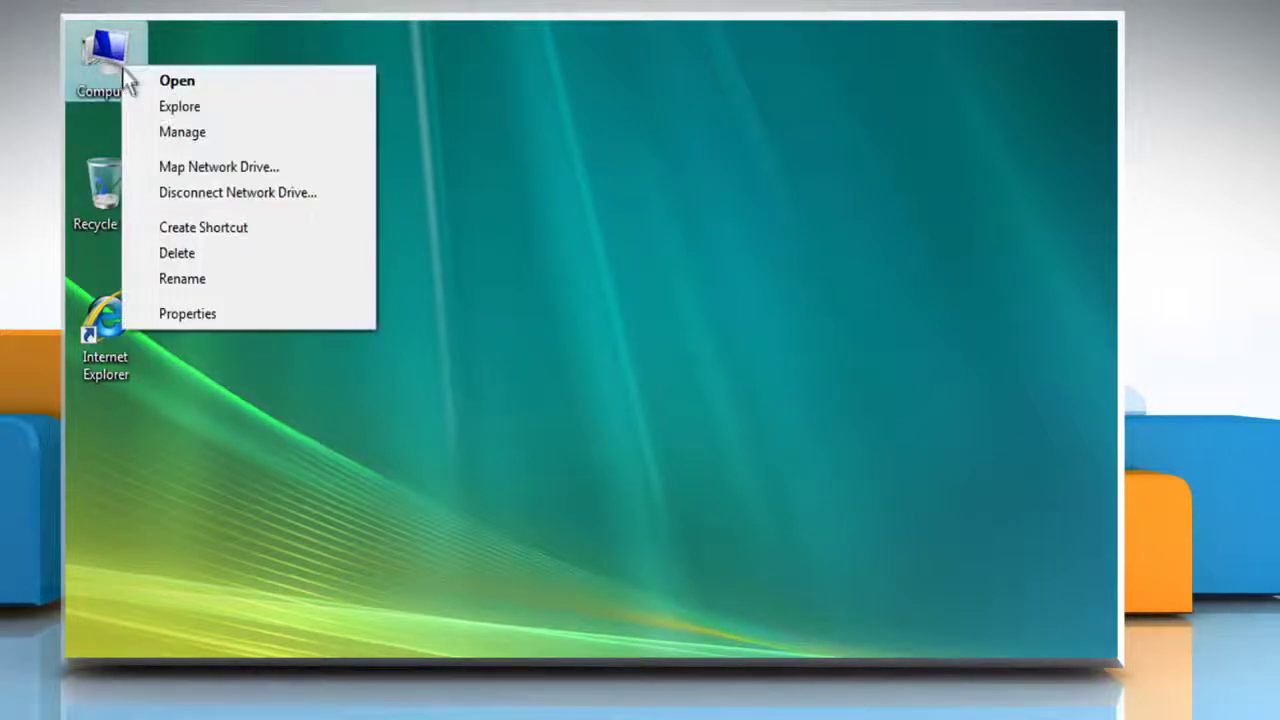
left_click(204, 314)
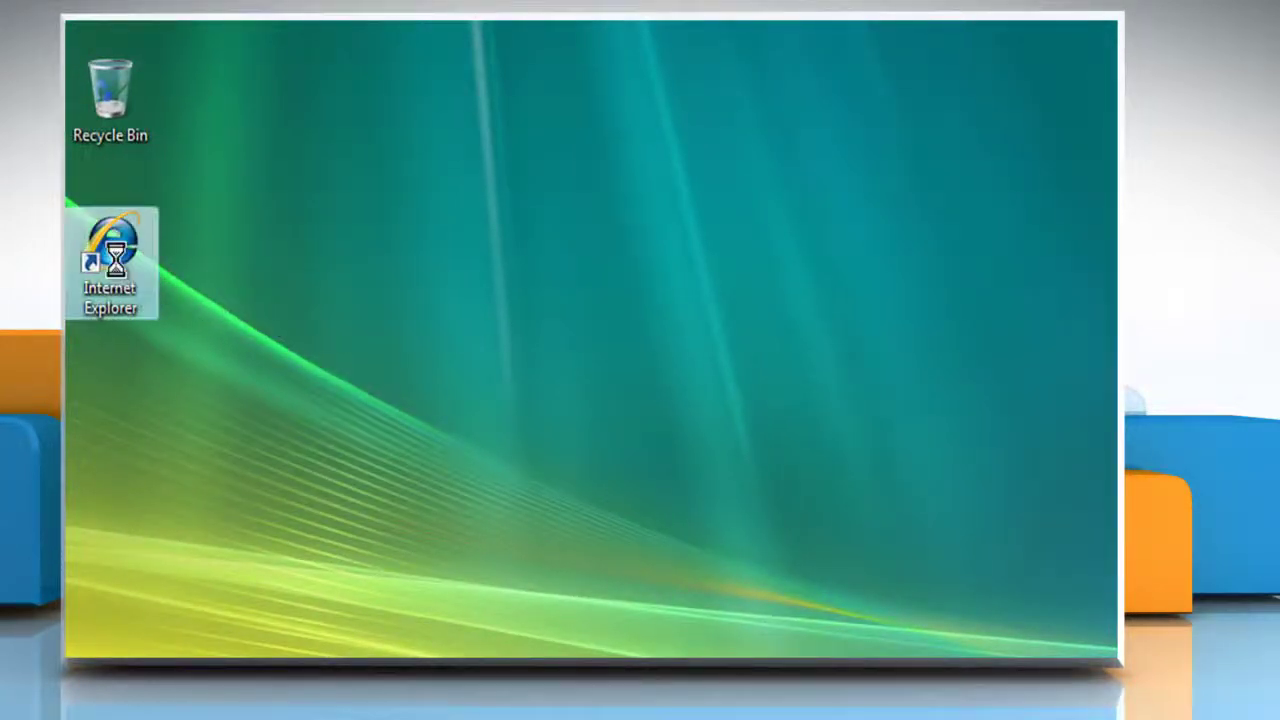
right_click(116, 259)
left_click(196, 276)
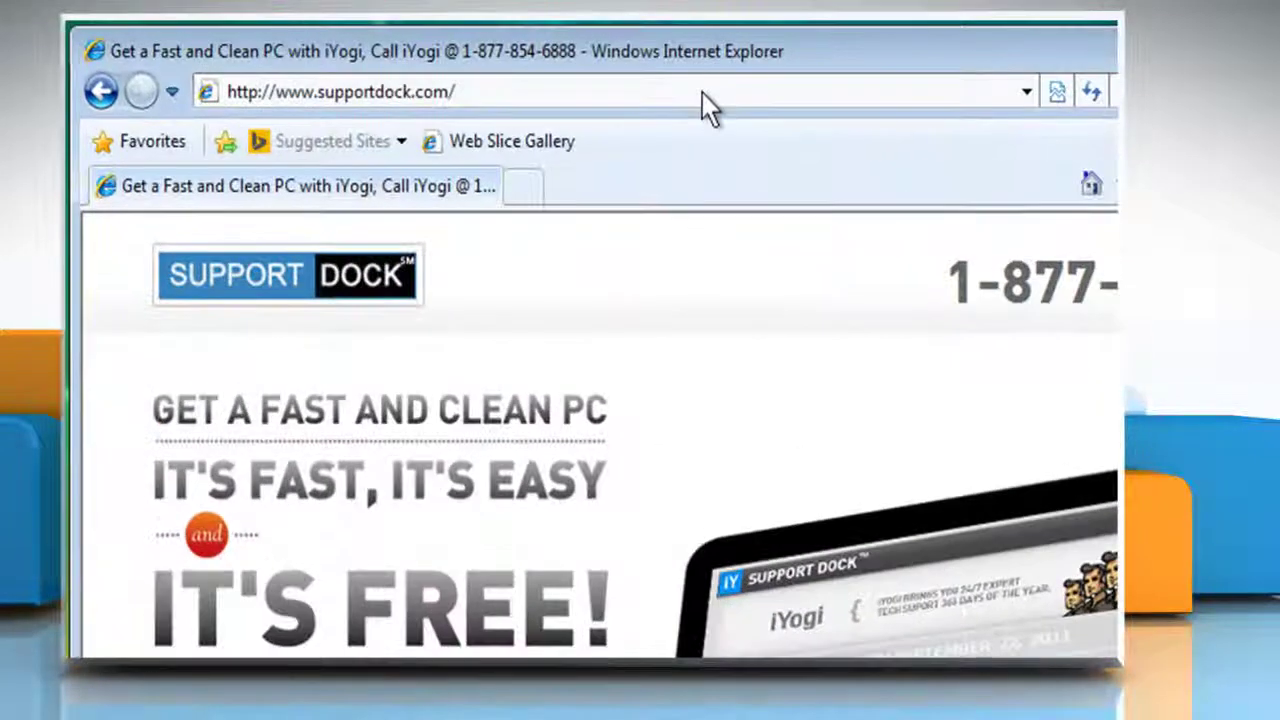
On download.microsoft.com, search 'service pack 2 for windows vista' and open the KB948465 result
left_click(582, 82)
type("download.microsoft.com")
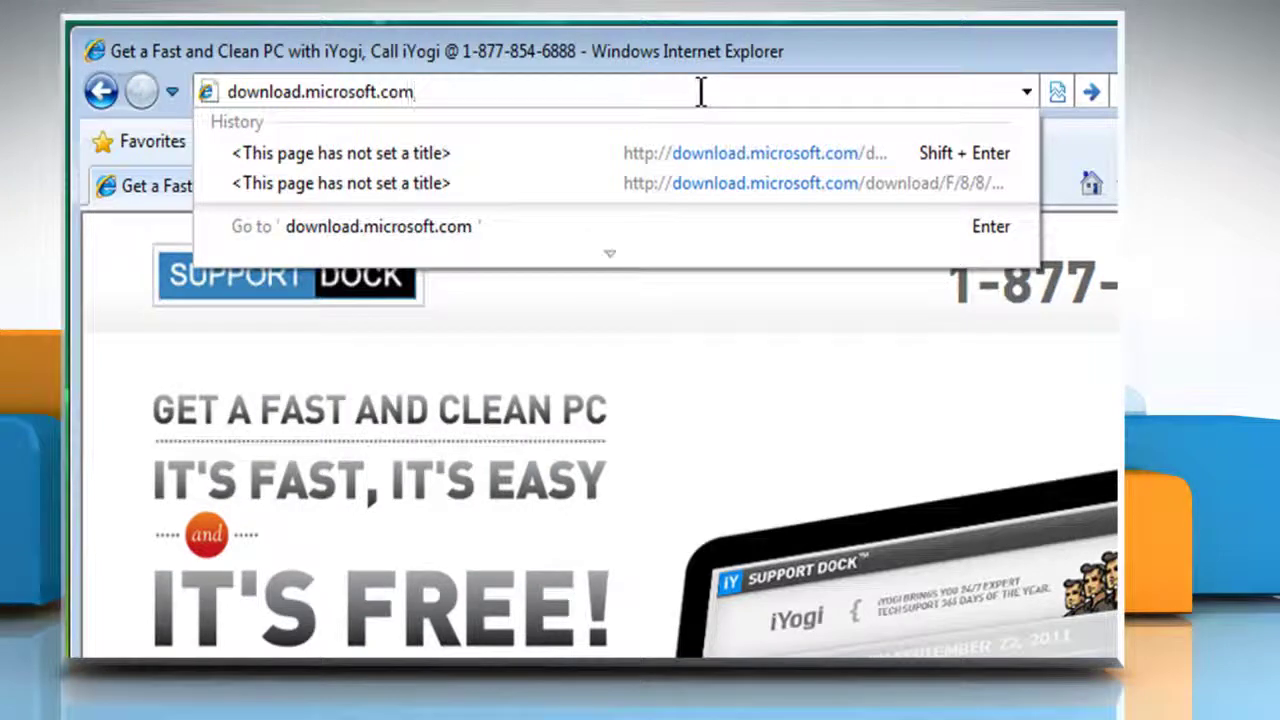
key("Return")
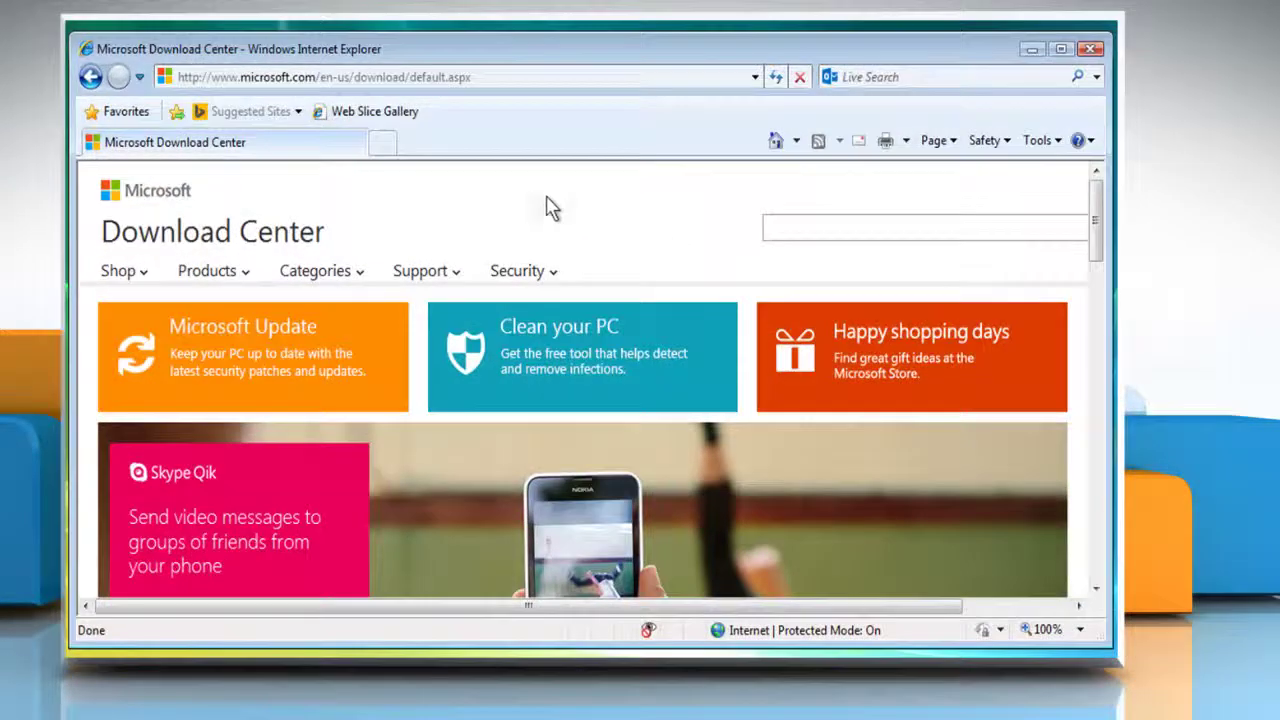
left_click(806, 226)
type("servic")
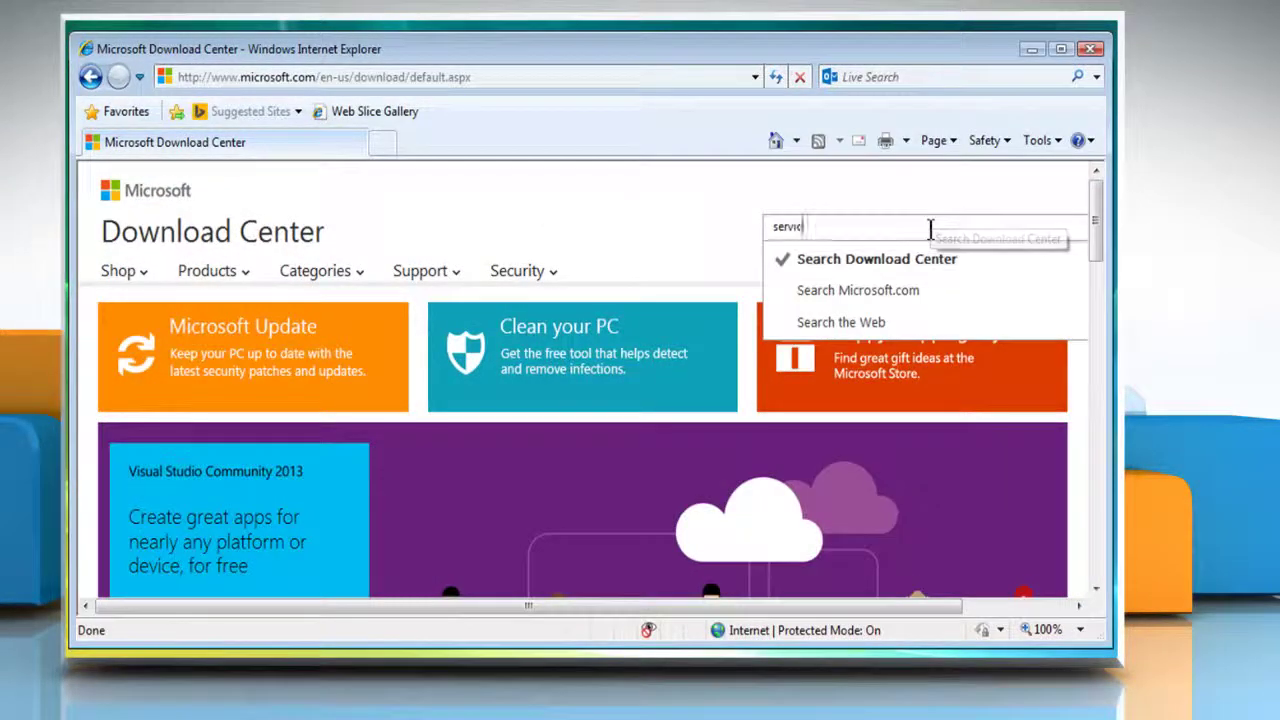
type("e pack 2 for windows vista")
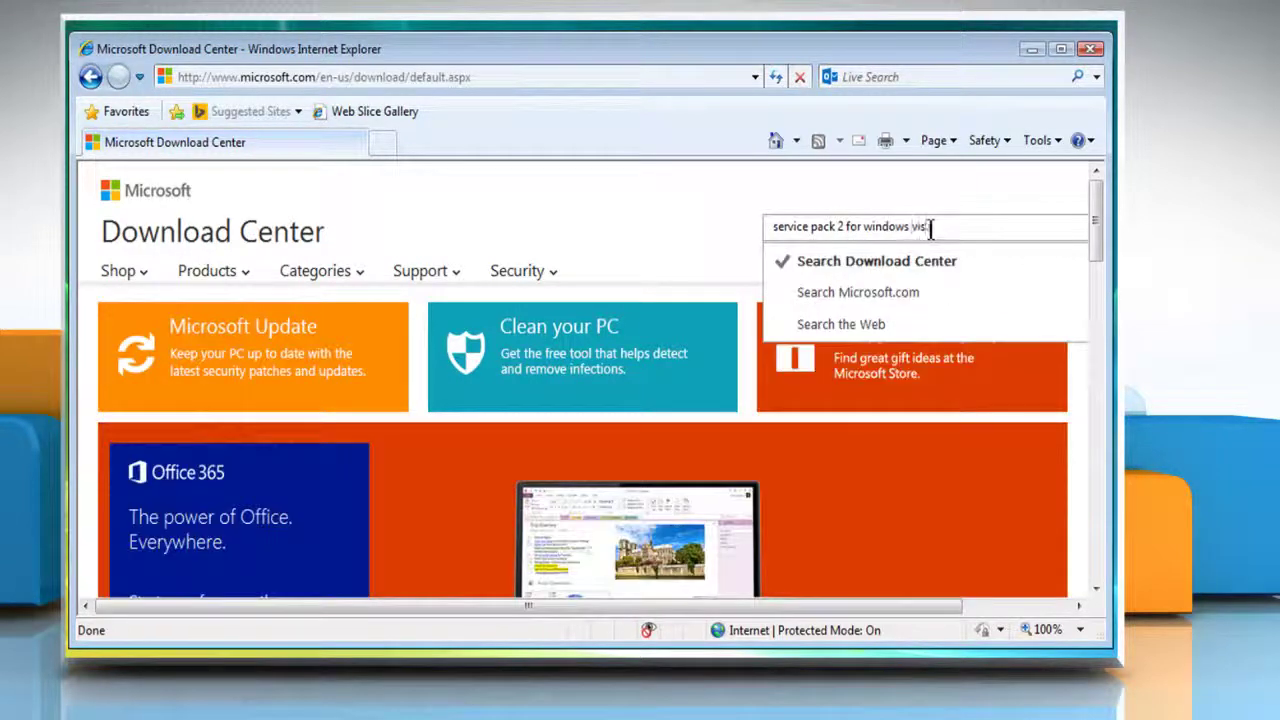
left_click(960, 226)
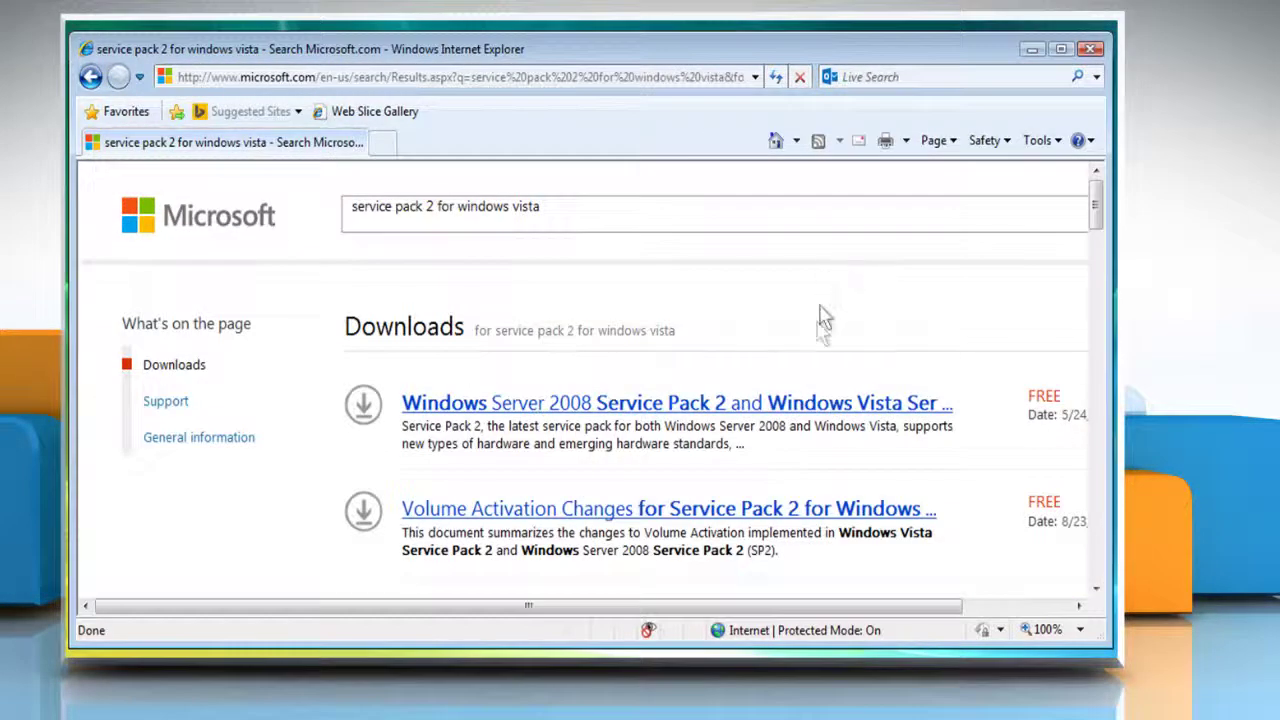
left_click(697, 405)
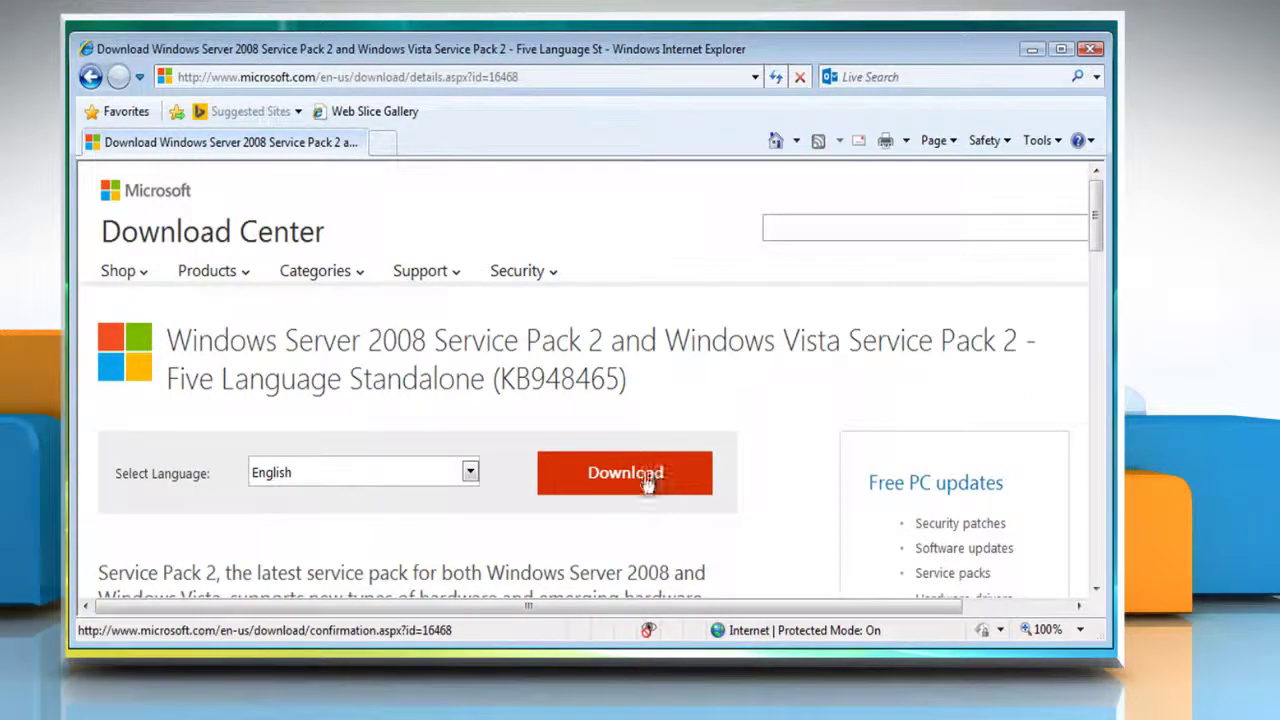
Save the Windows6.0-KB948465-X86 service pack file to the Desktop and close Internet Explorer
left_click(632, 482)
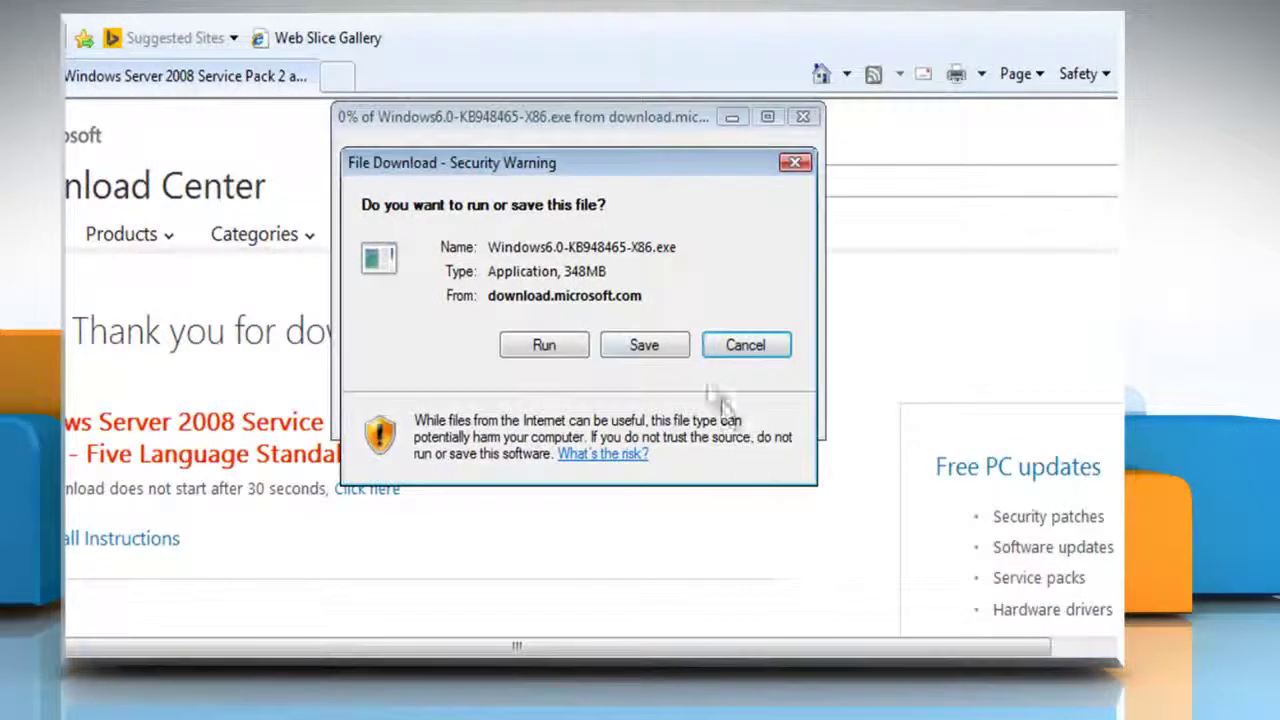
left_click(657, 347)
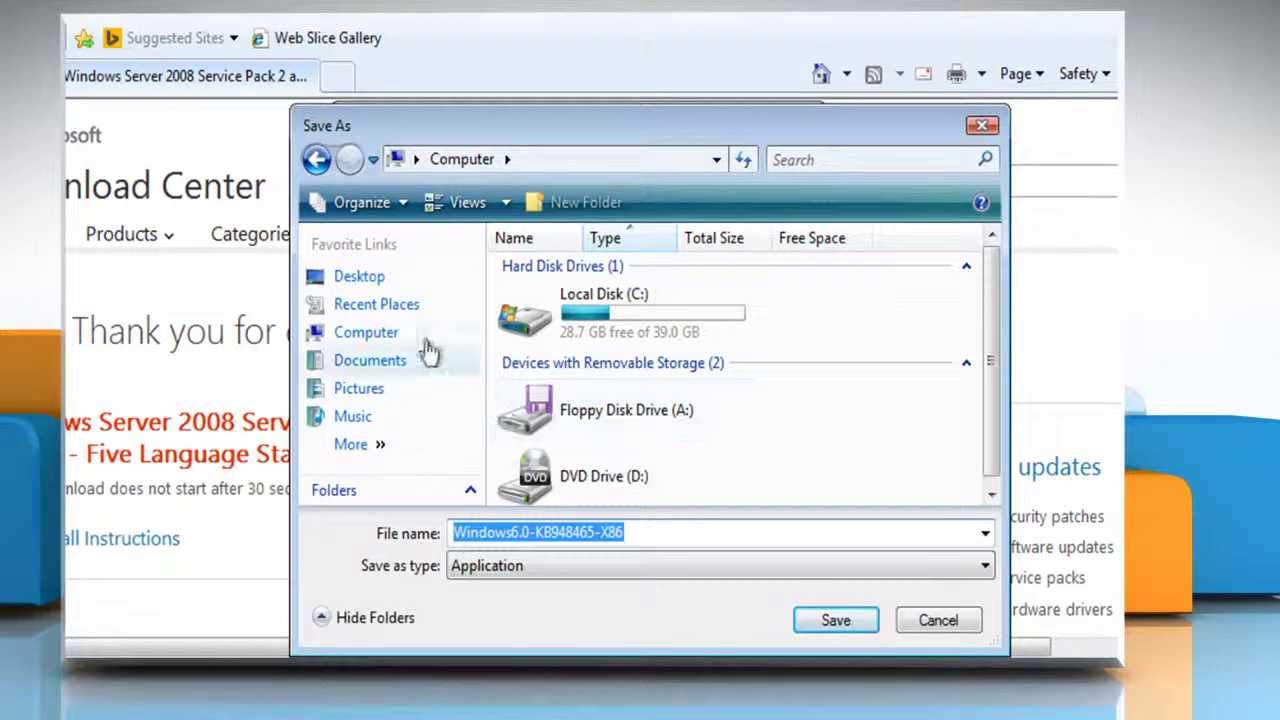
left_click(370, 284)
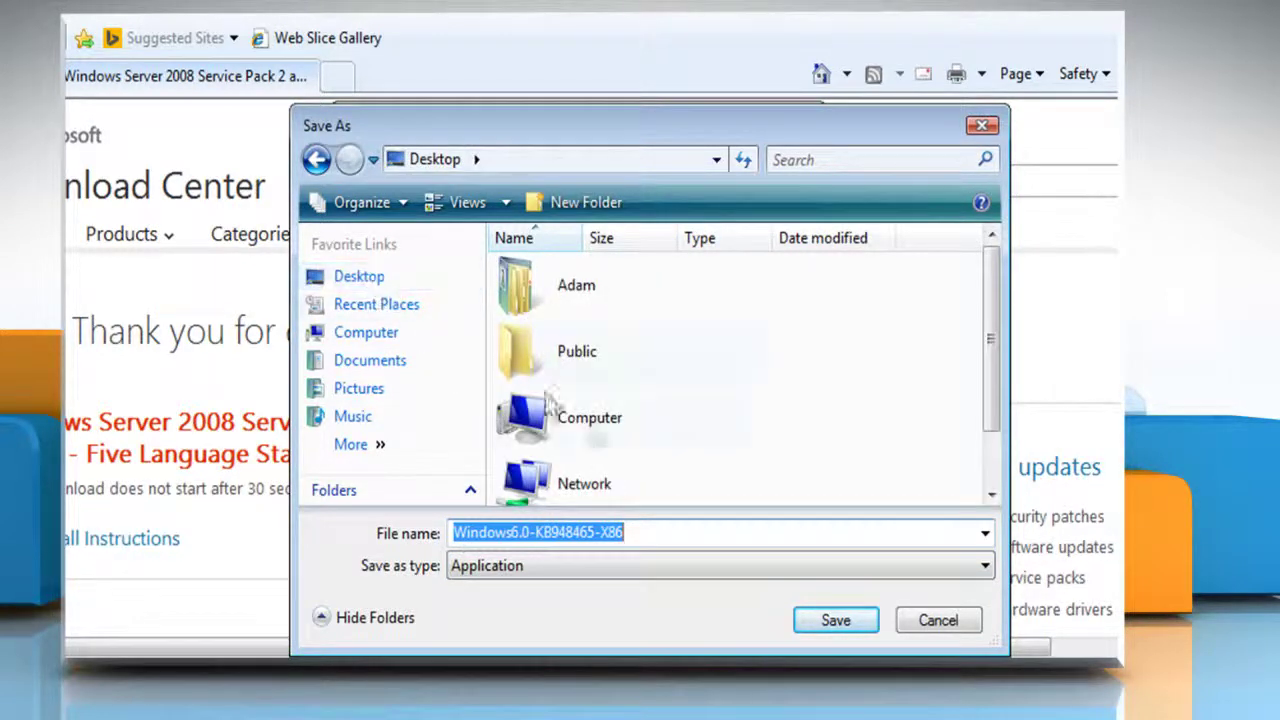
left_click(845, 618)
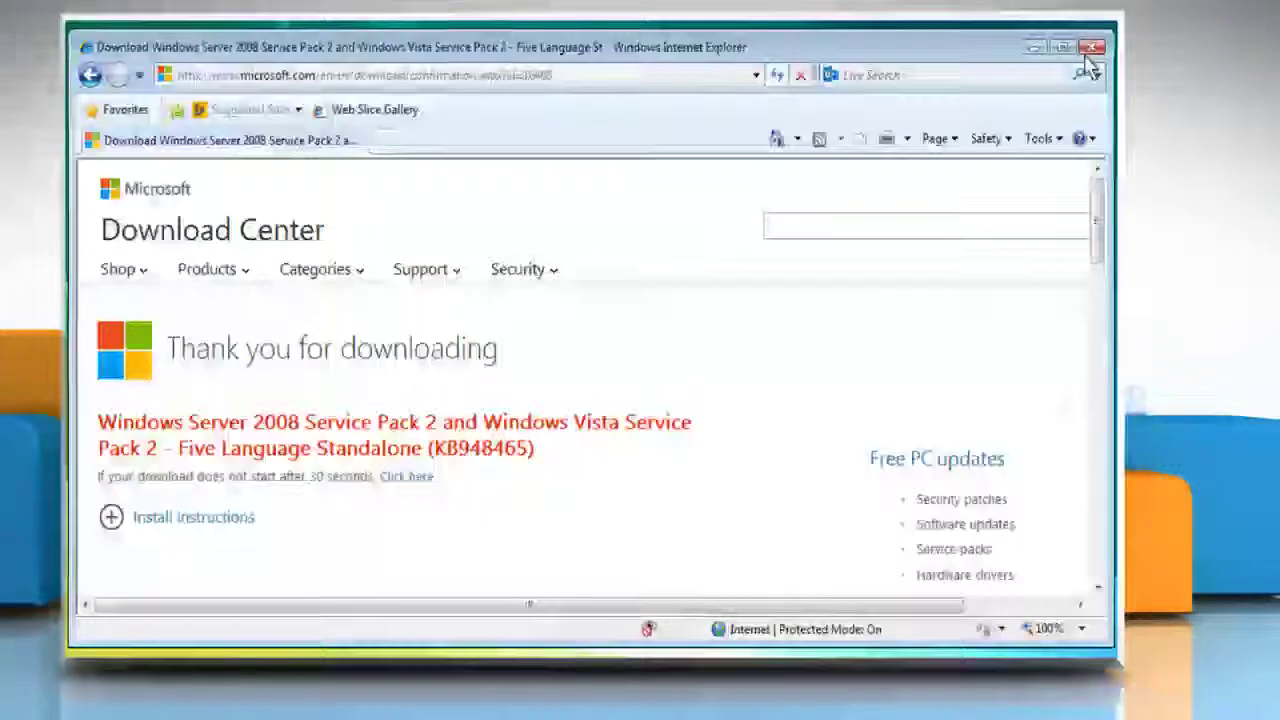
left_click(1091, 50)
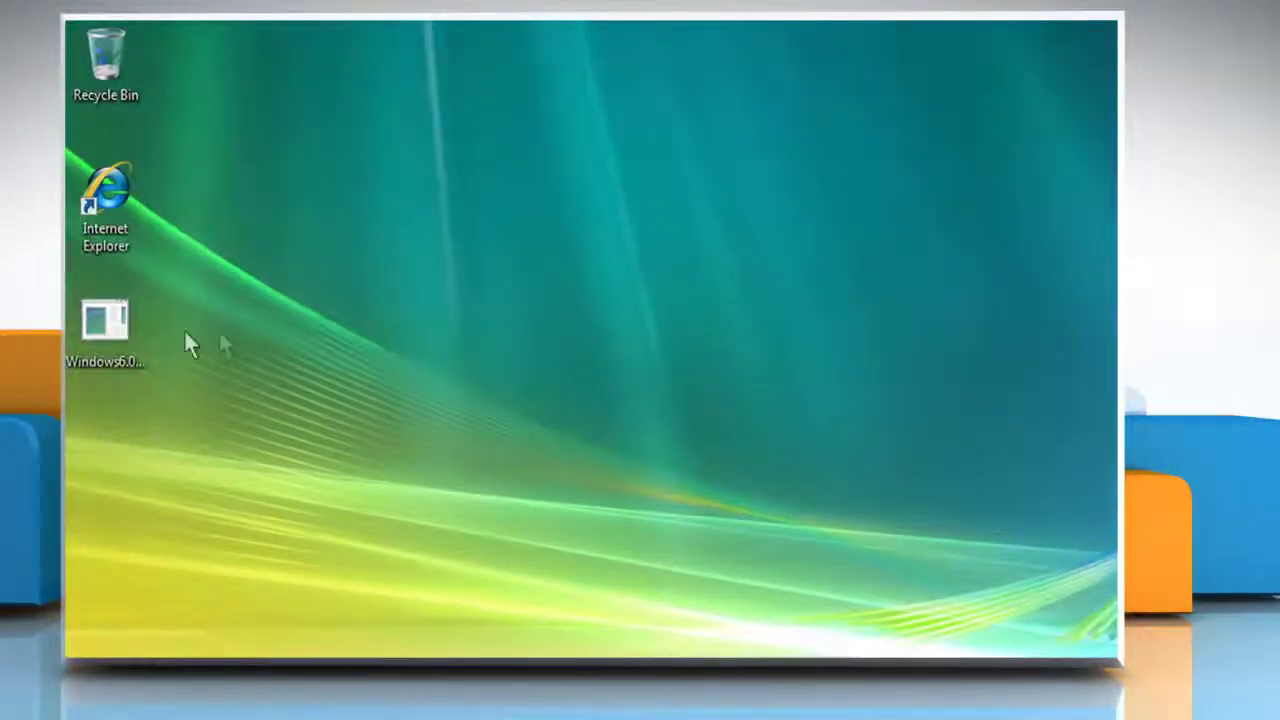
Run the downloaded KB948465 installer, accept the license terms, and close it once it reports SP2 installed
double_click(119, 330)
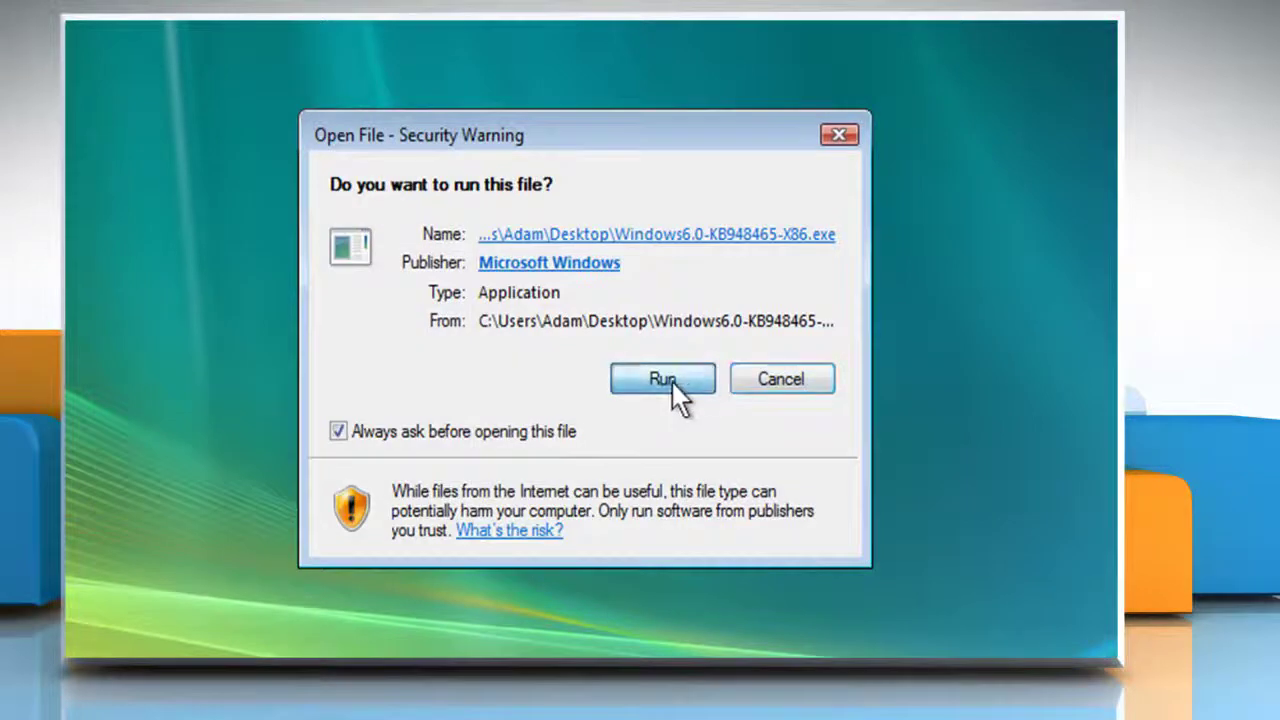
left_click(665, 380)
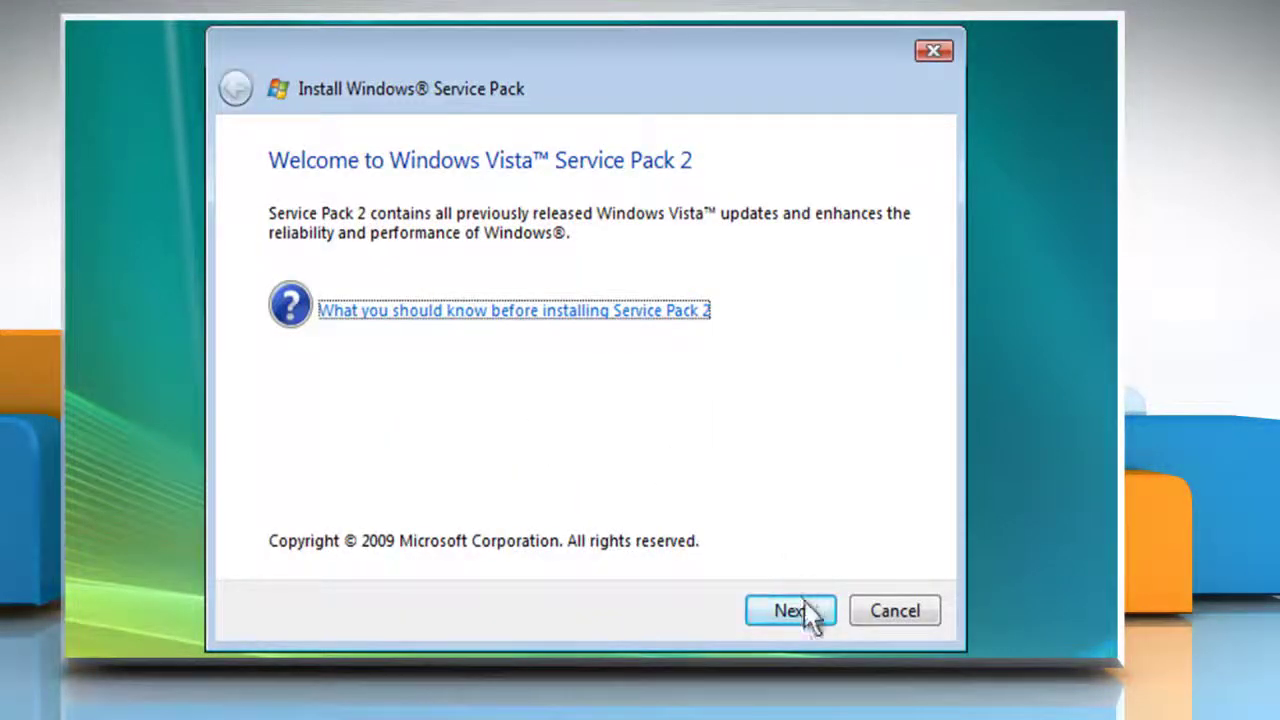
left_click(805, 606)
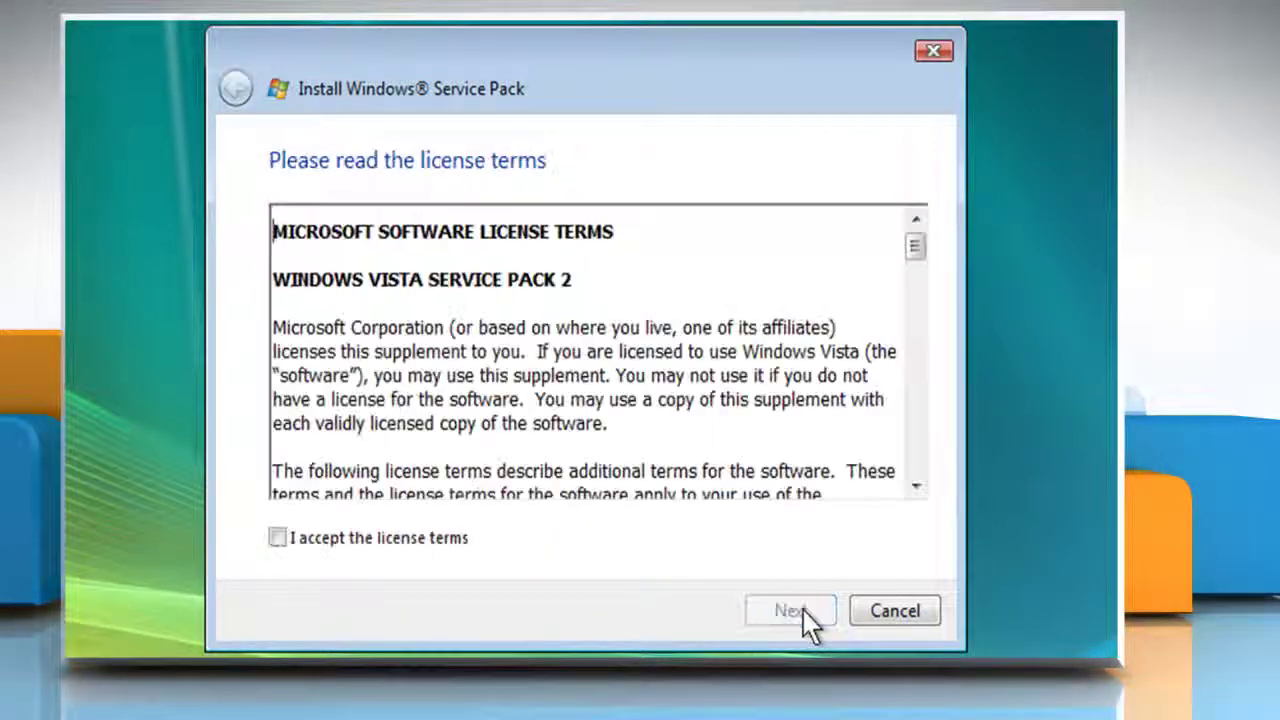
left_click(277, 538)
left_click(786, 610)
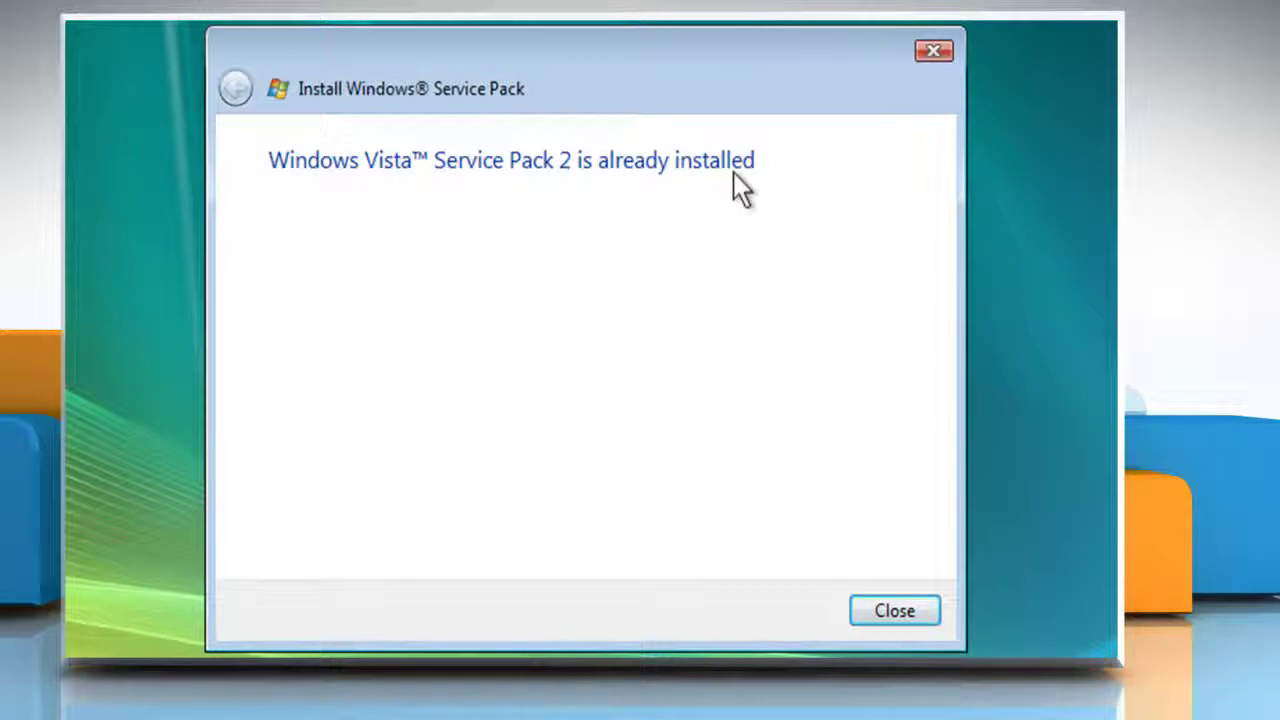
left_click(891, 612)
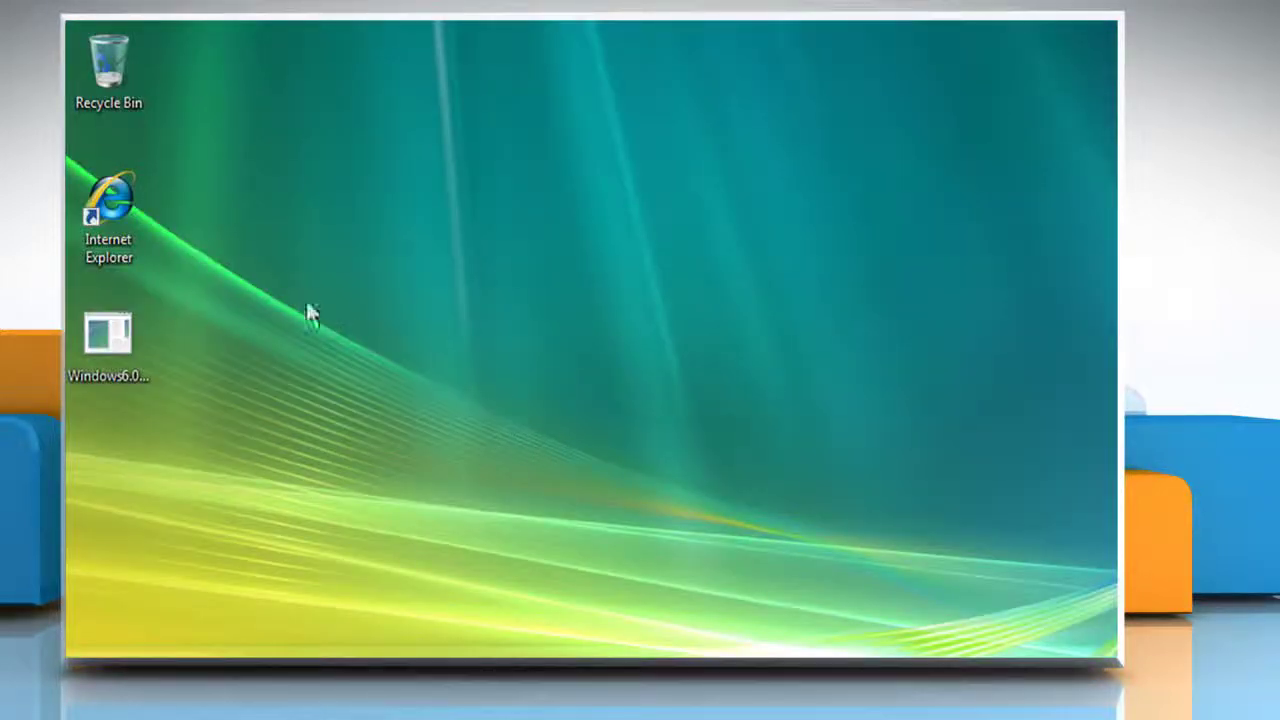
Launch Internet Explorer and load the hotfix request page for kbnum=941808 in en-us
right_click(111, 212)
left_click(187, 227)
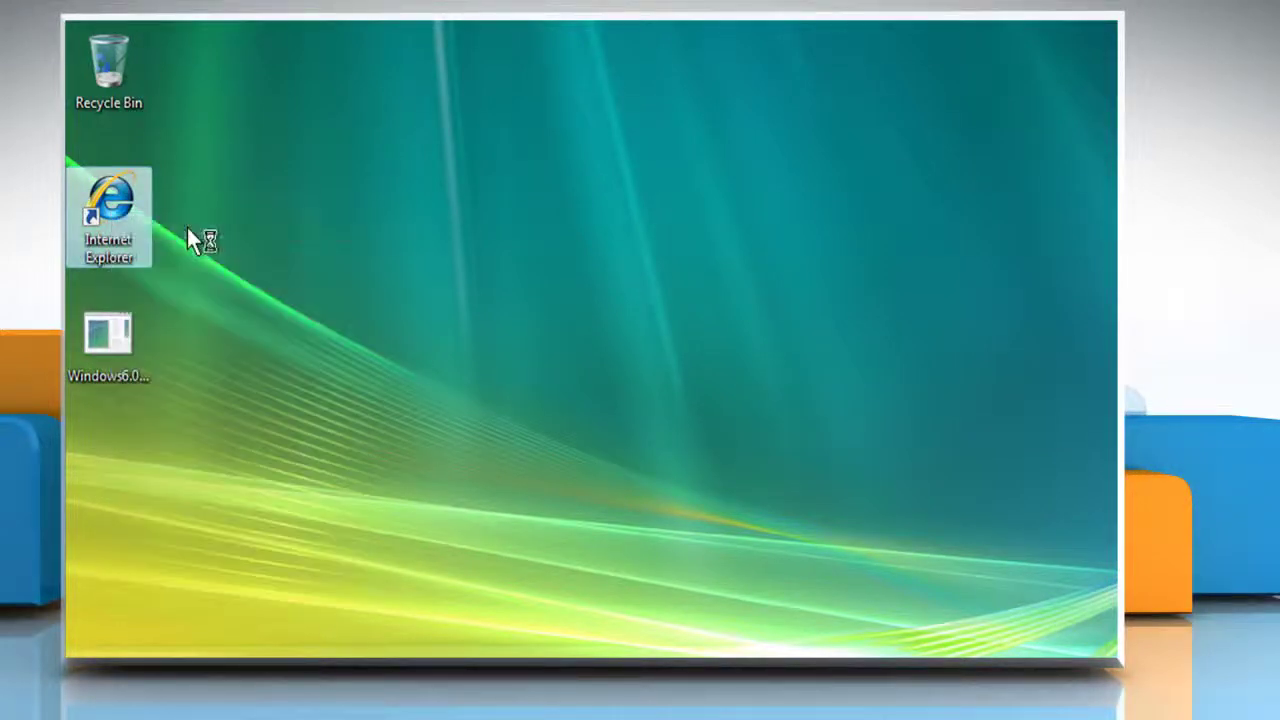
left_click(690, 84)
type("ht")
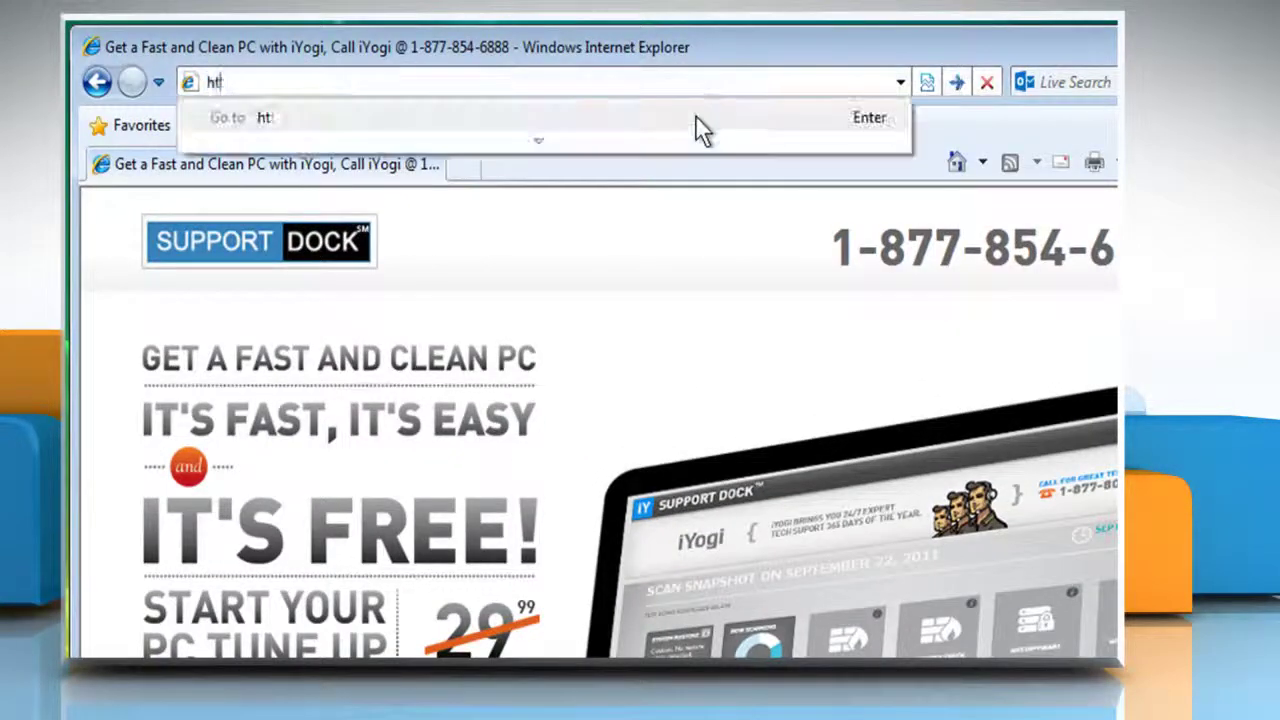
type("tp://")
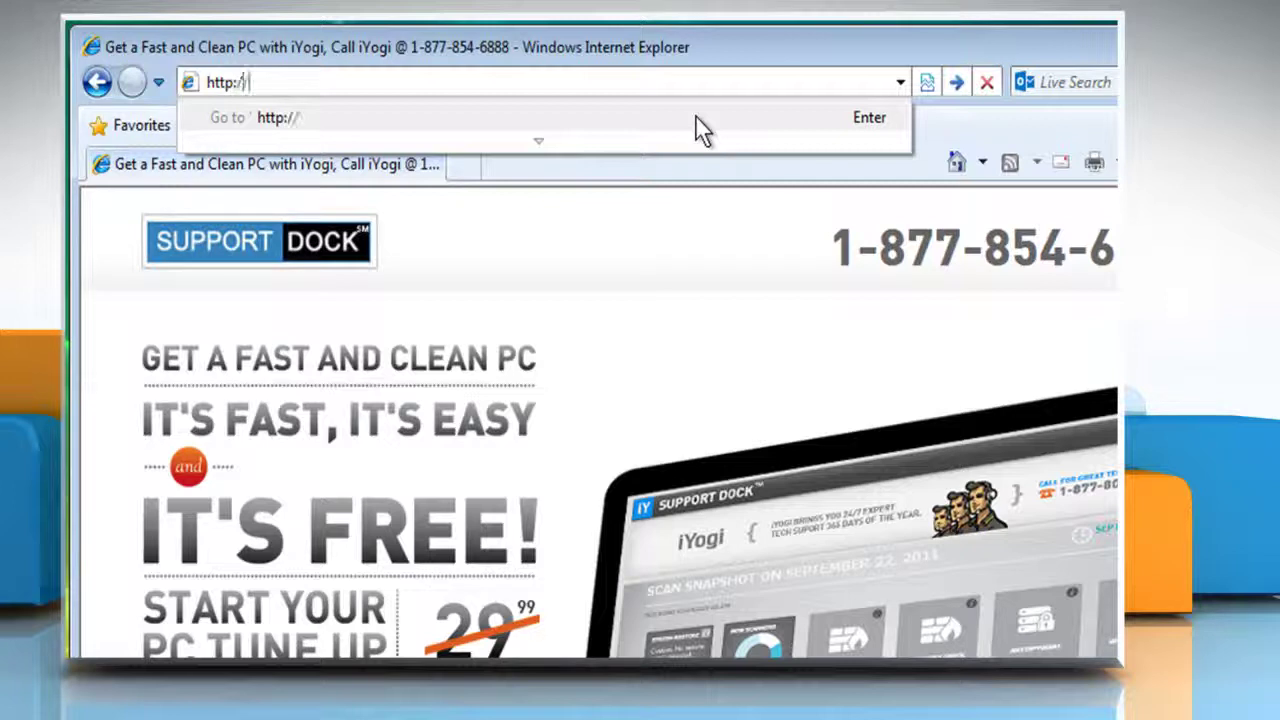
type("support.micr")
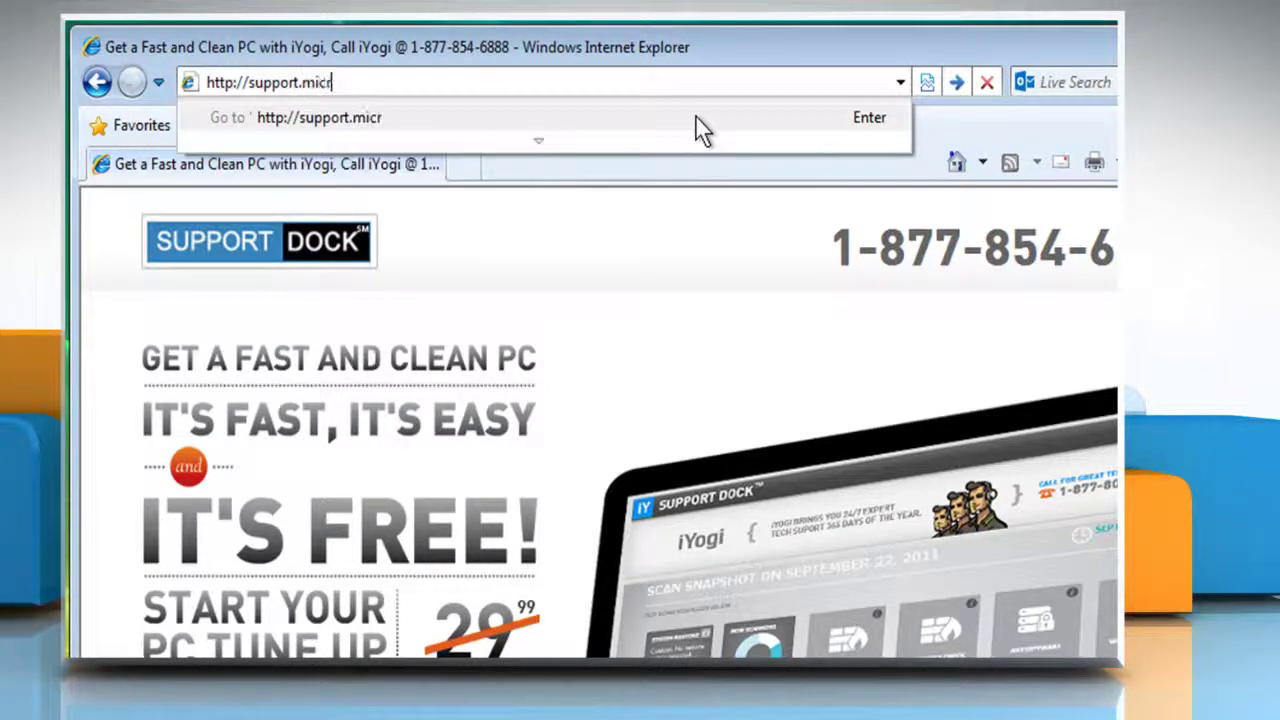
type("osoft.com")
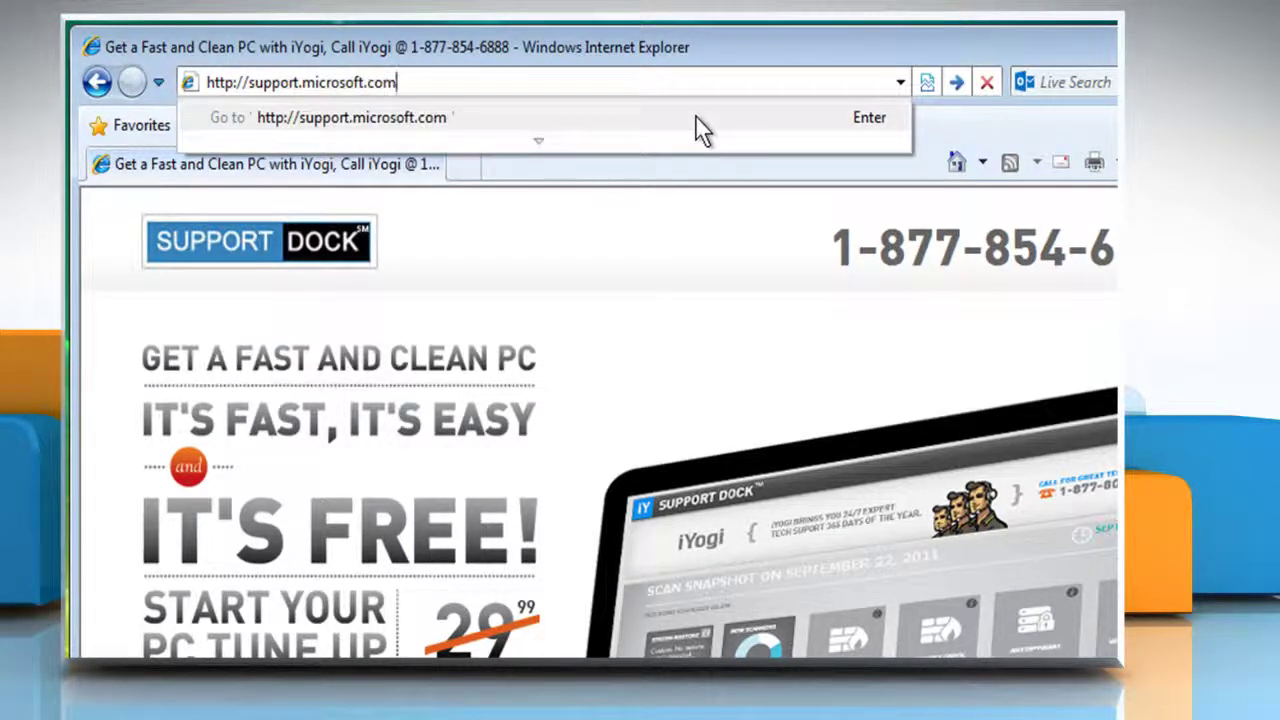
type("/hotfix")
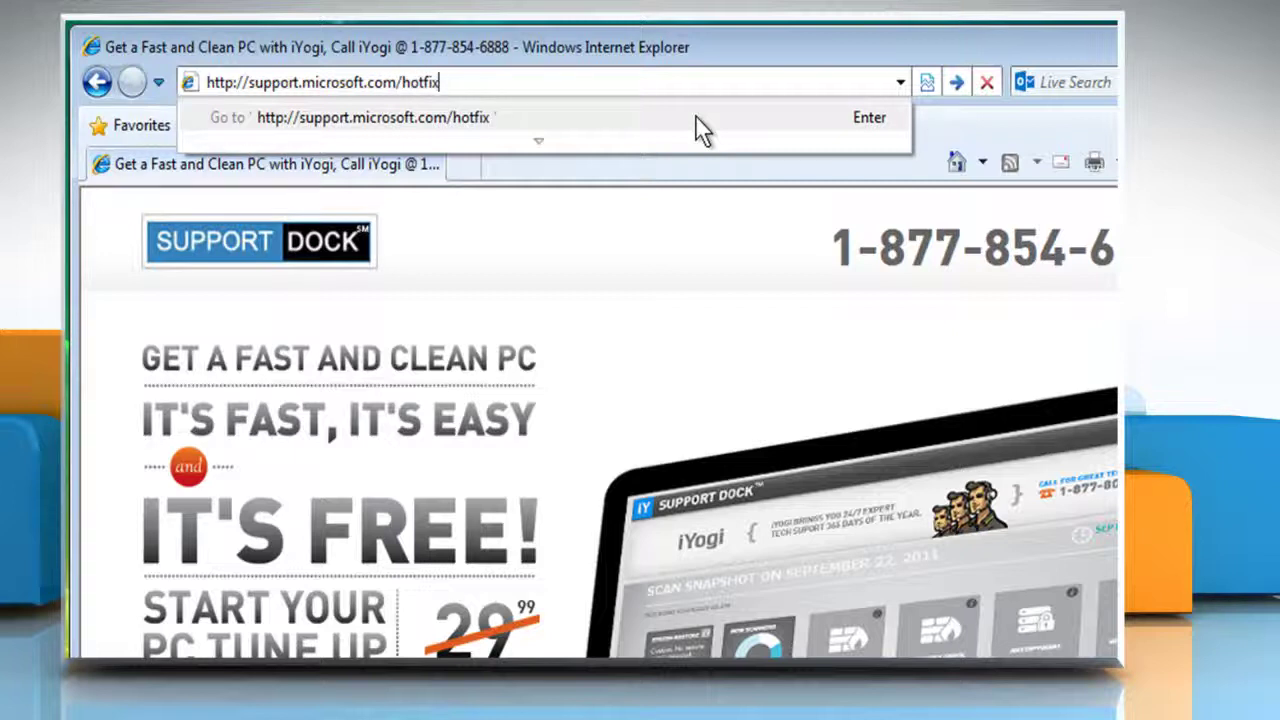
type("/kbhotfix.asp")
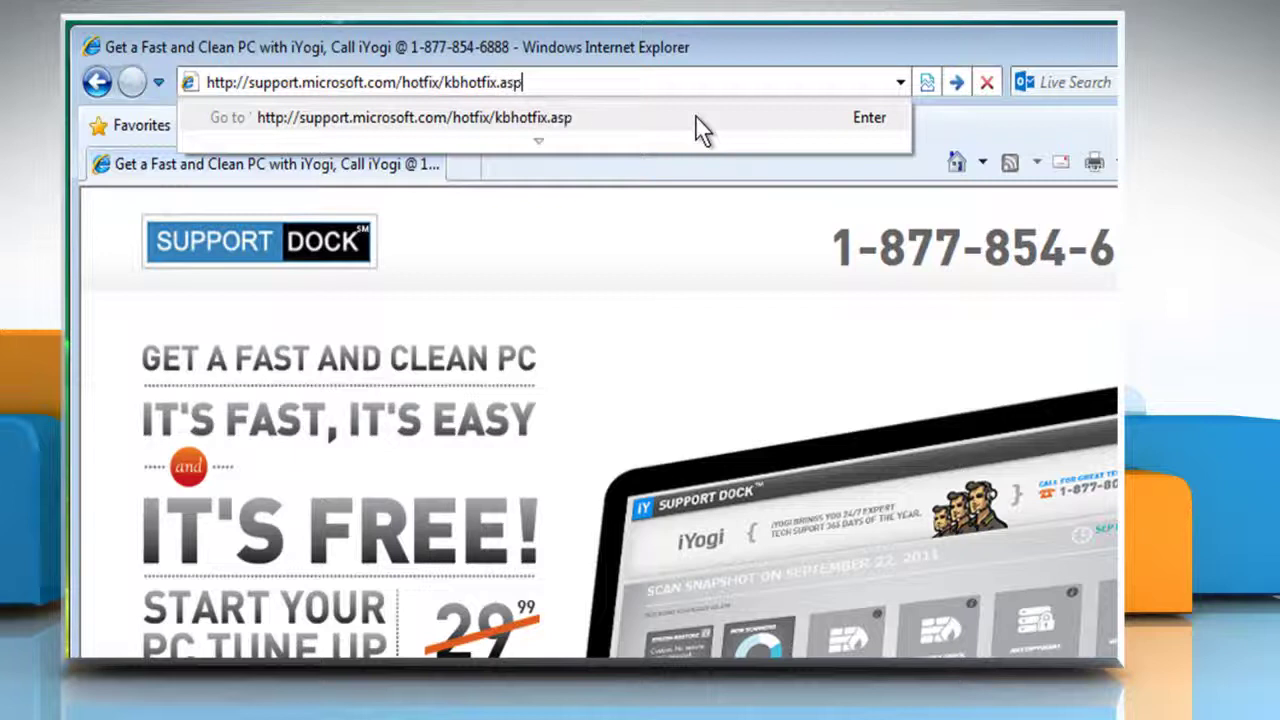
type("x?kbnum=")
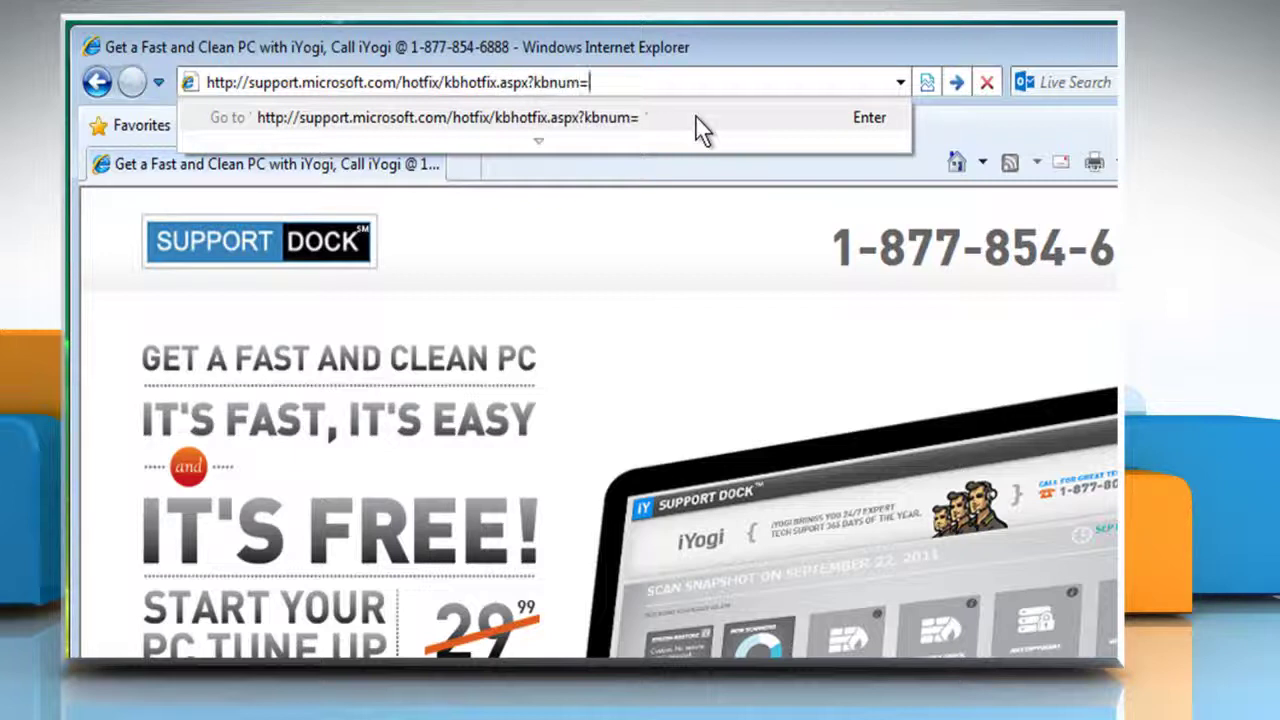
type("941808&")
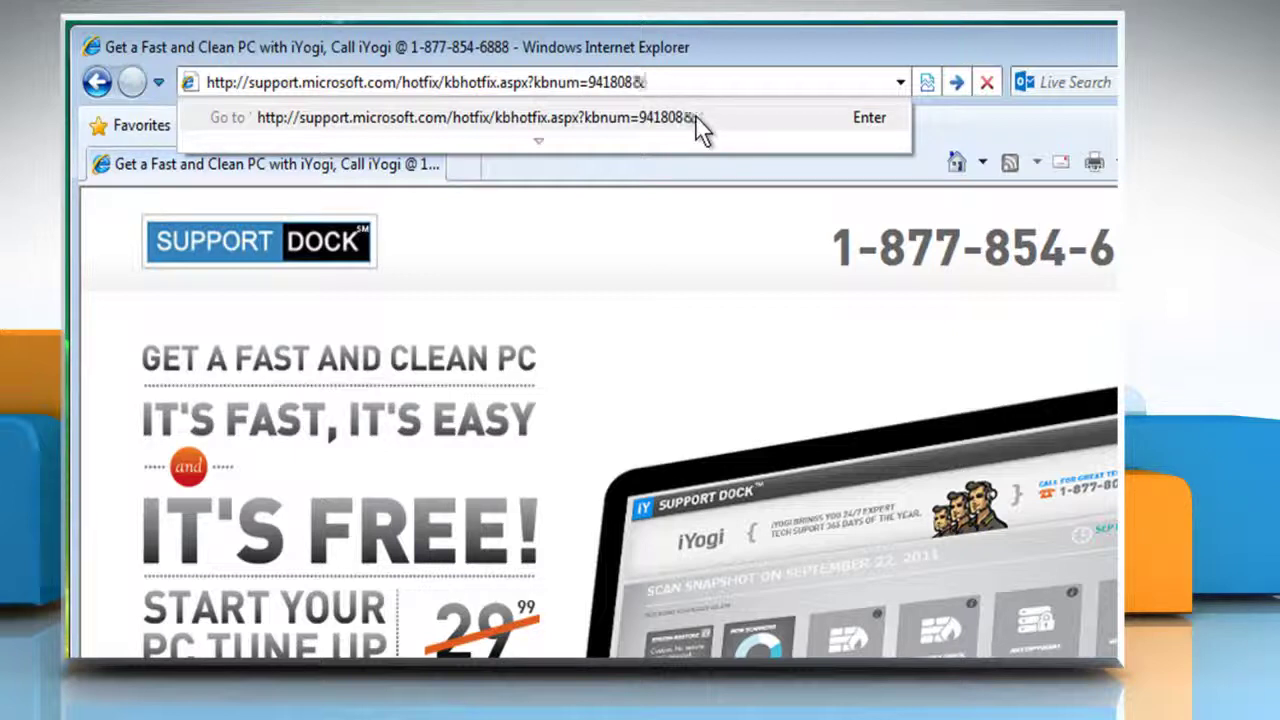
type("kbln=en-us")
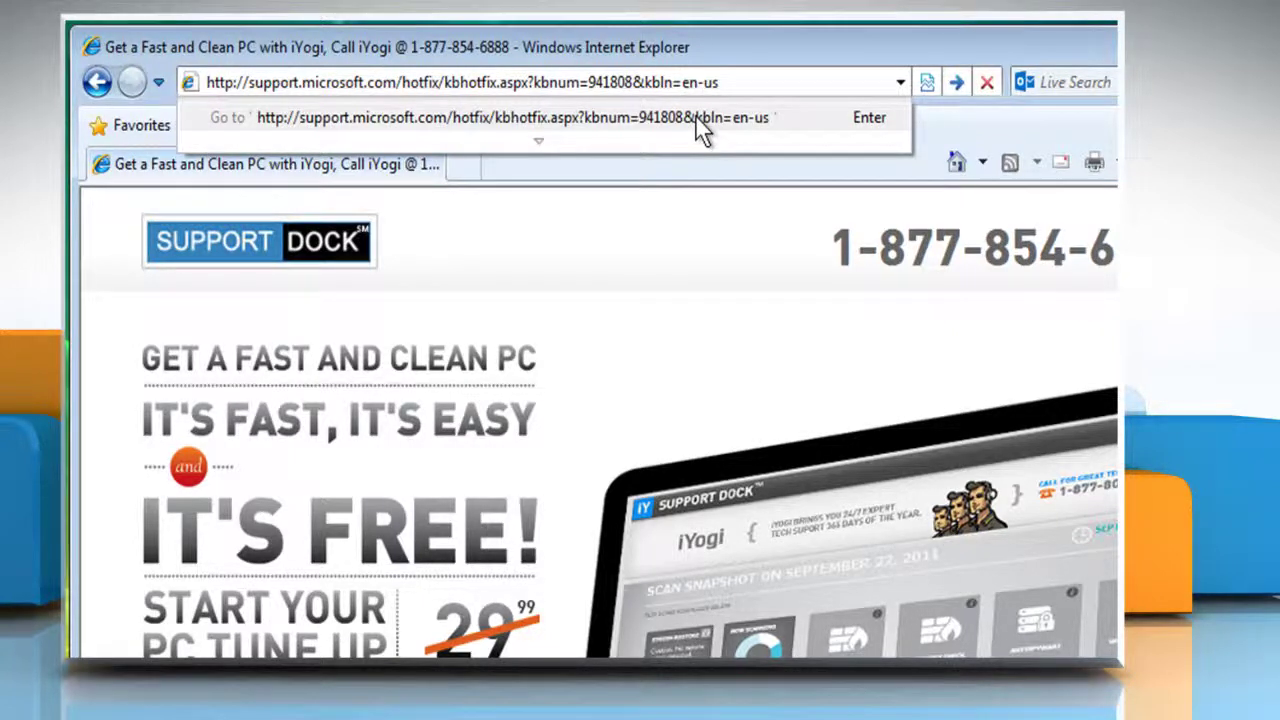
key("Return")
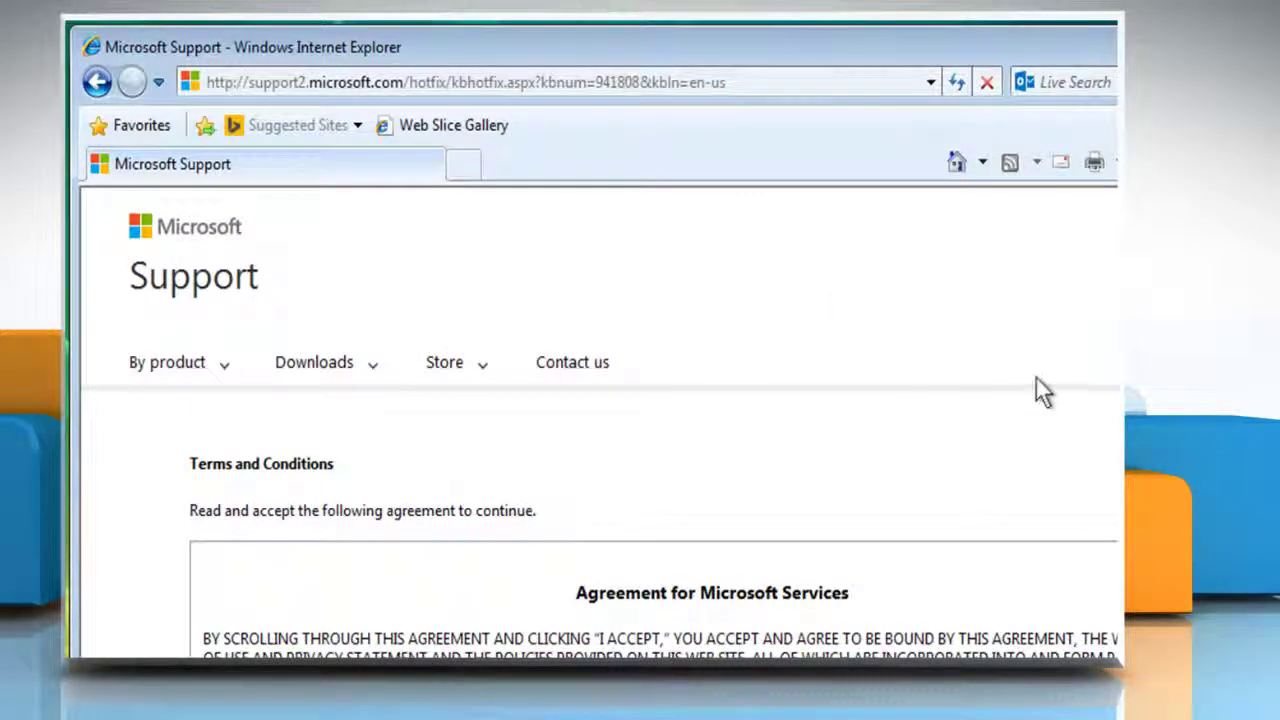
Scroll through the Agreement for Microsoft Services and accept the hotfix terms
left_click_drag(1004, 478, 1003, 583)
scroll(1003, 583, "down", 5)
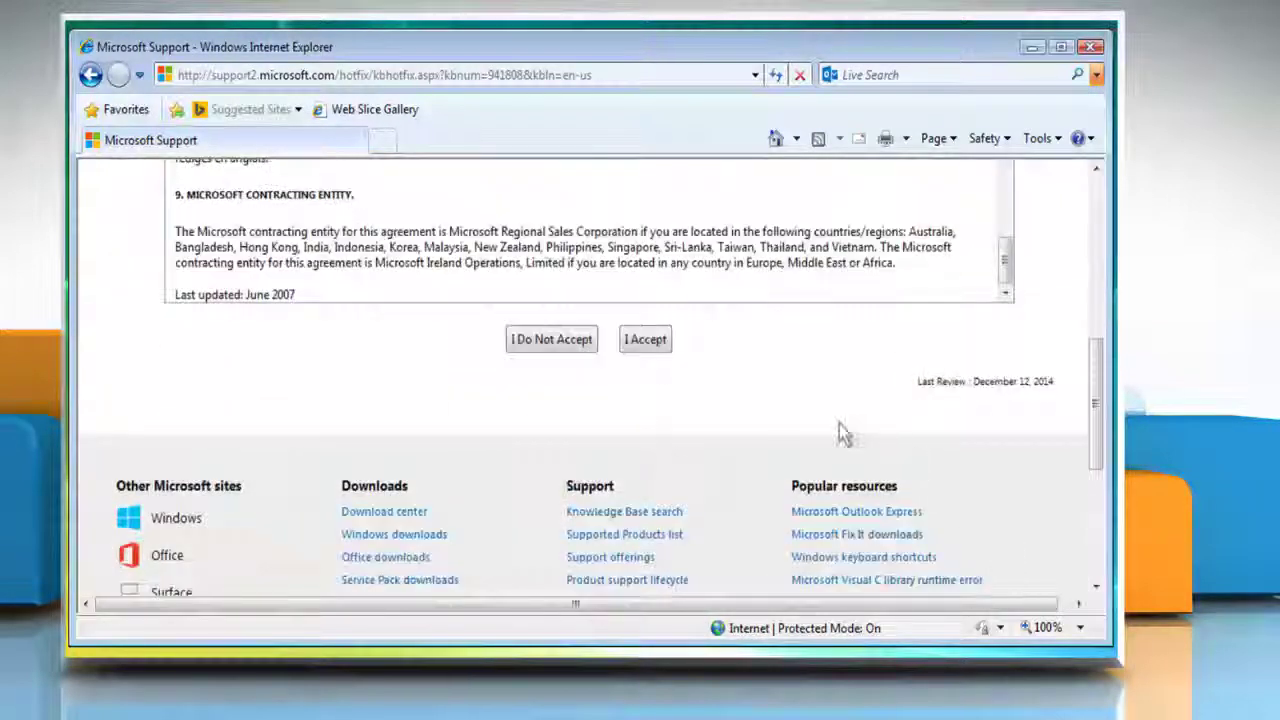
left_click(661, 348)
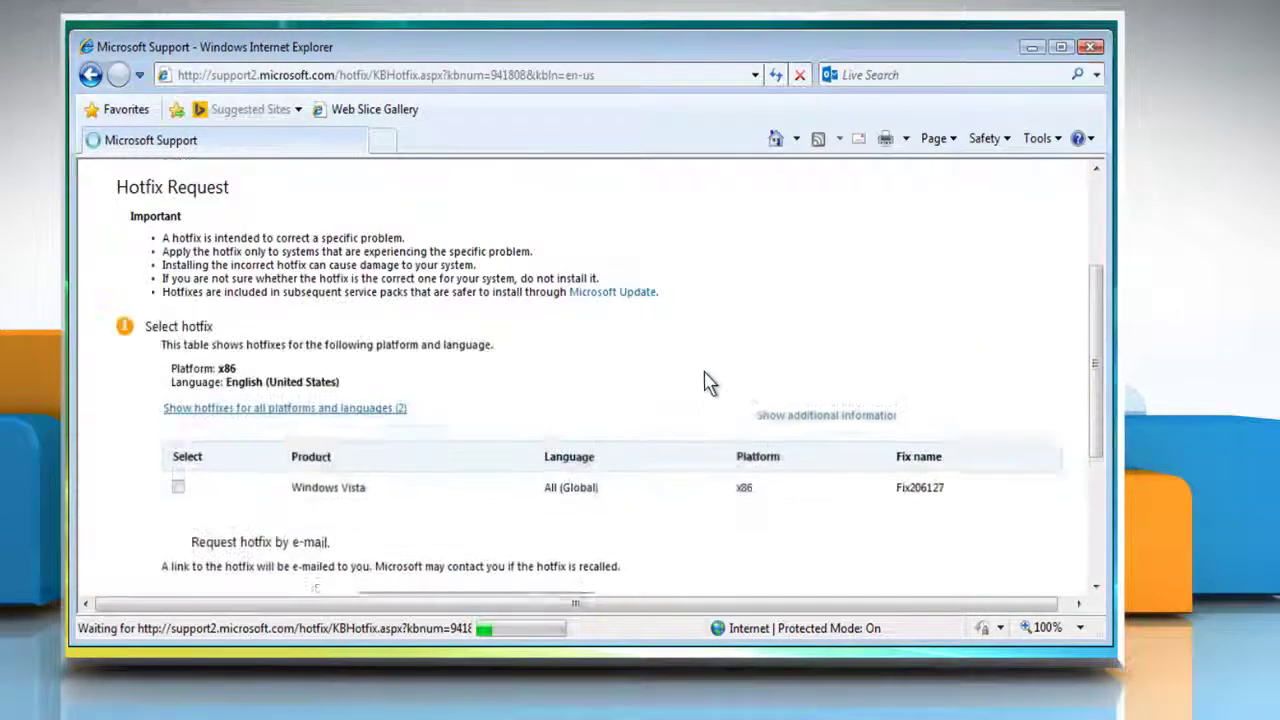
Select the Windows Vista x86 hotfix, enter and confirm the e-mail address, fill the captcha, and request it
left_click_drag(1095, 388, 1095, 410)
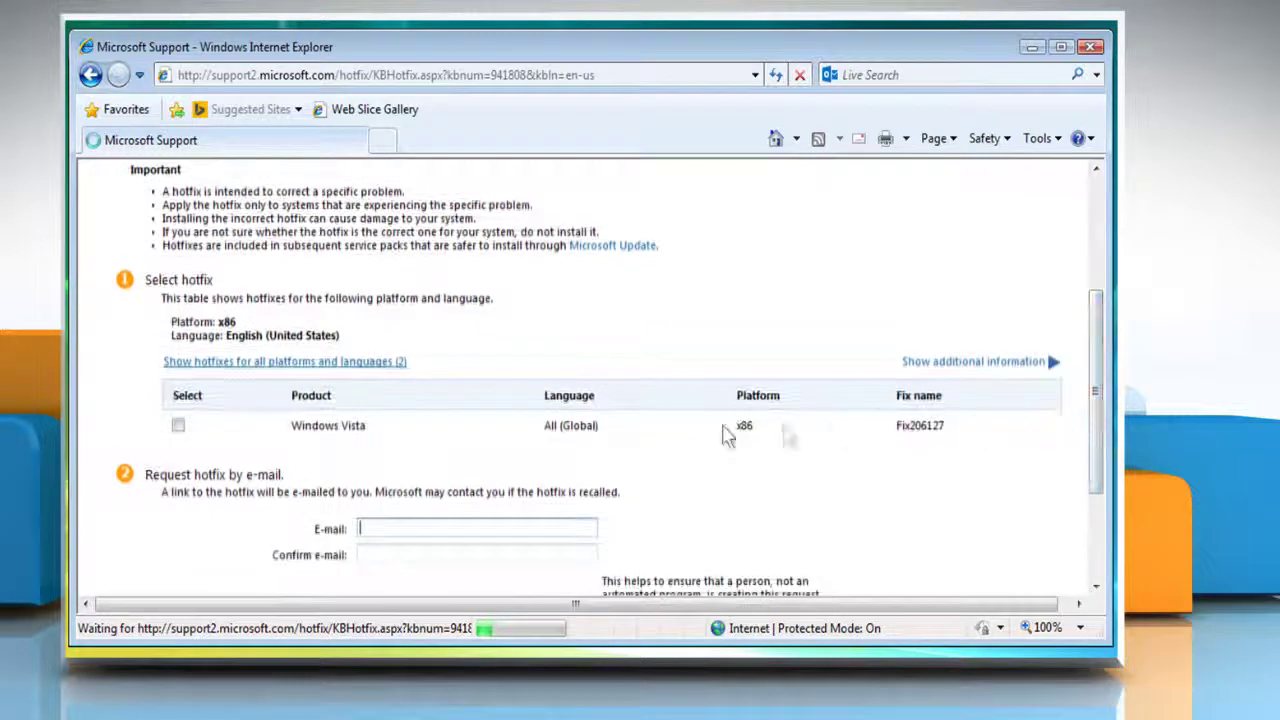
left_click(178, 425)
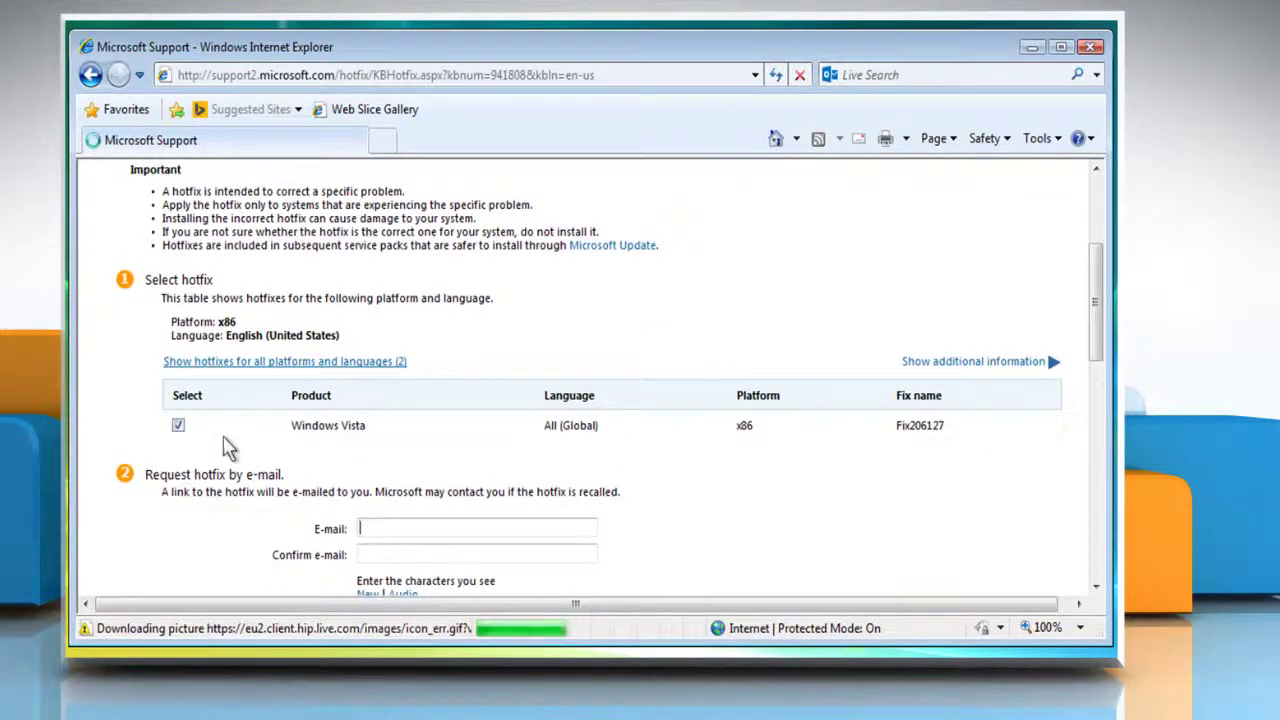
scroll(370, 455, "down", 3)
type("ai")
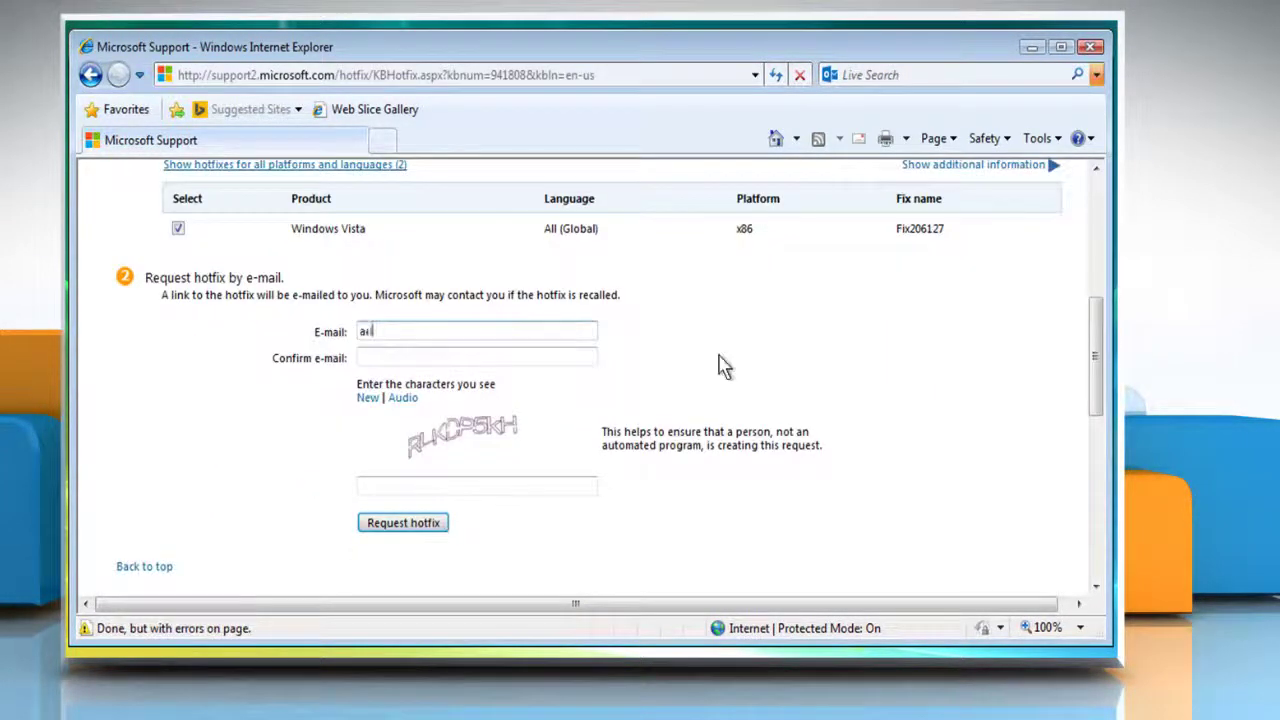
type("il.com")
left_click(572, 360)
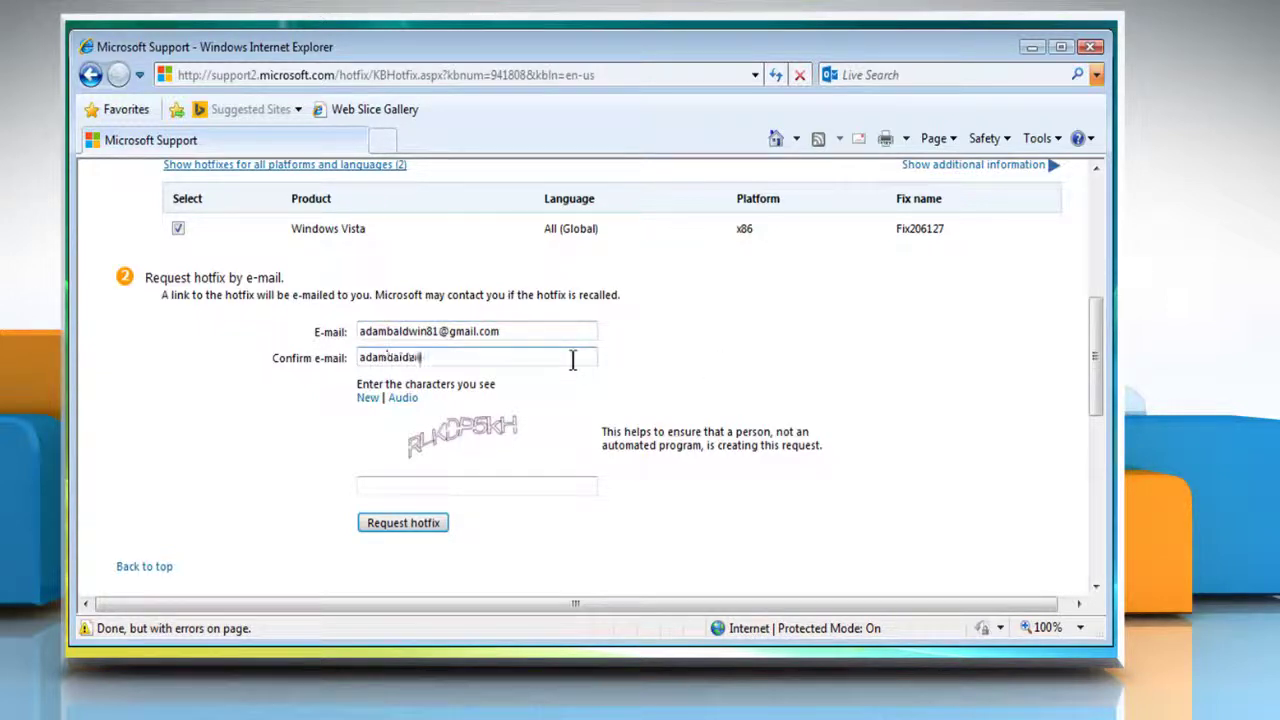
left_click(552, 487)
type("Rl")
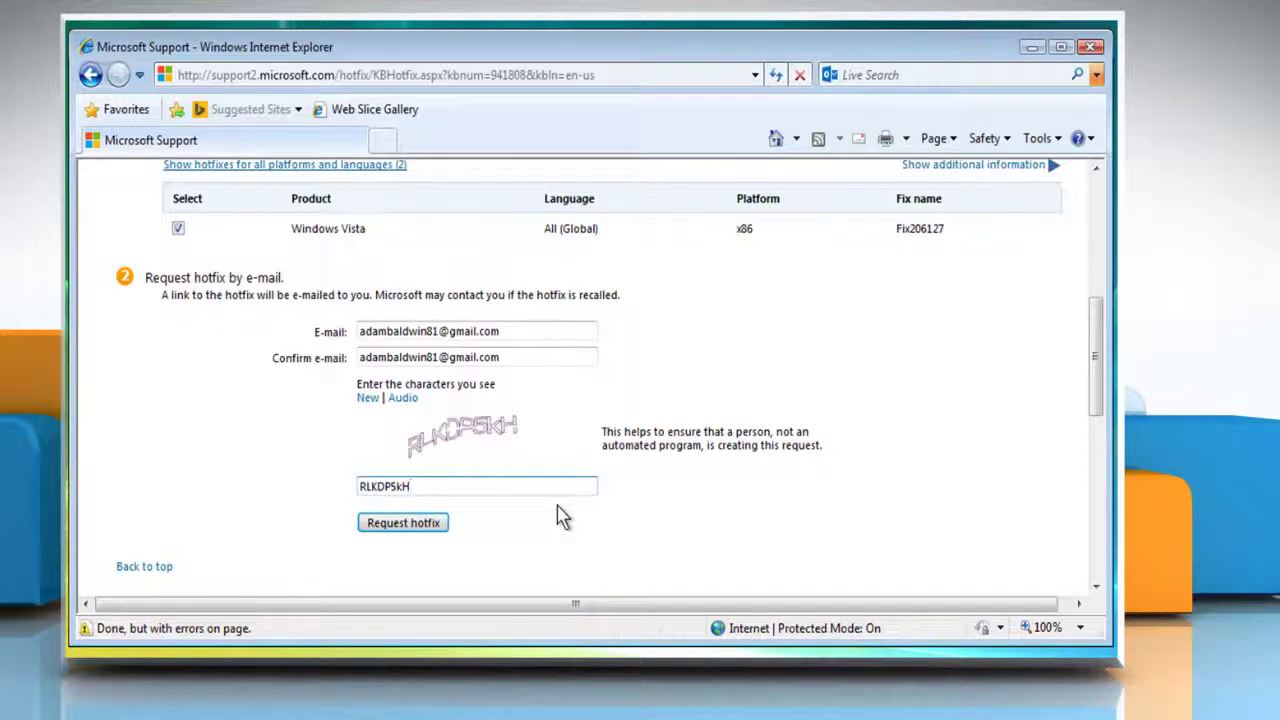
left_click(417, 527)
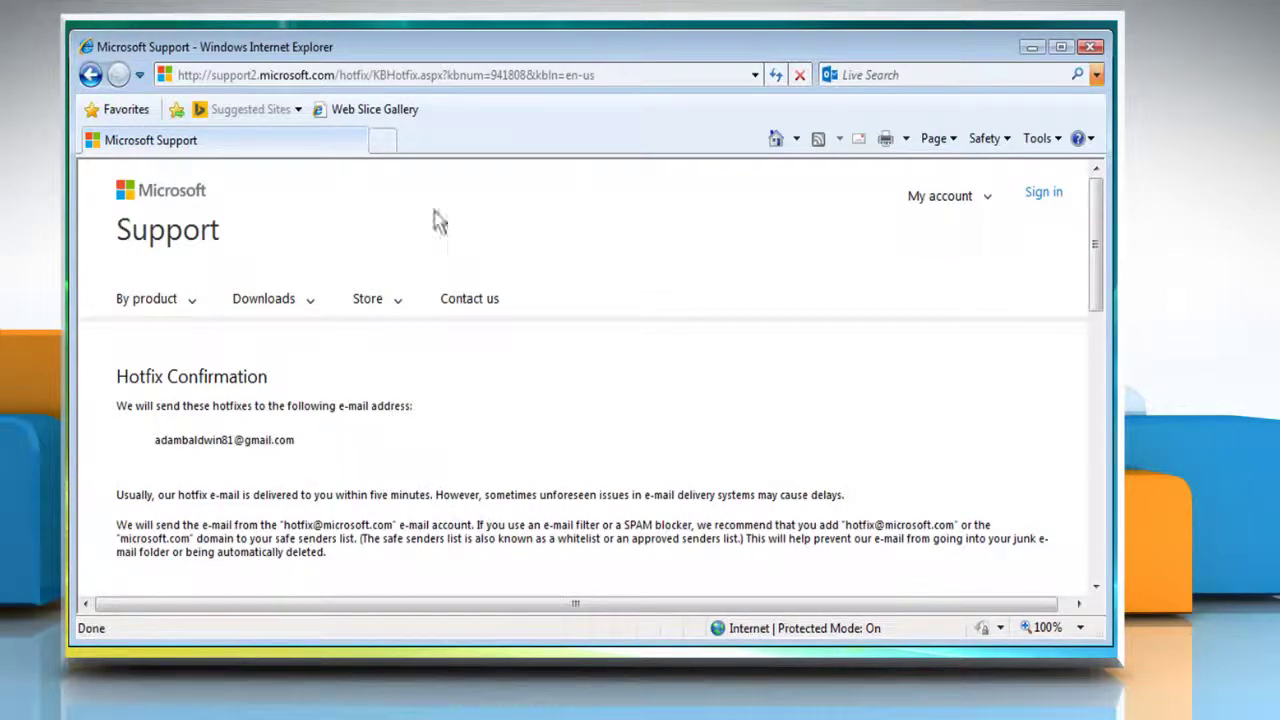
left_click(383, 141)
type("www.gm")
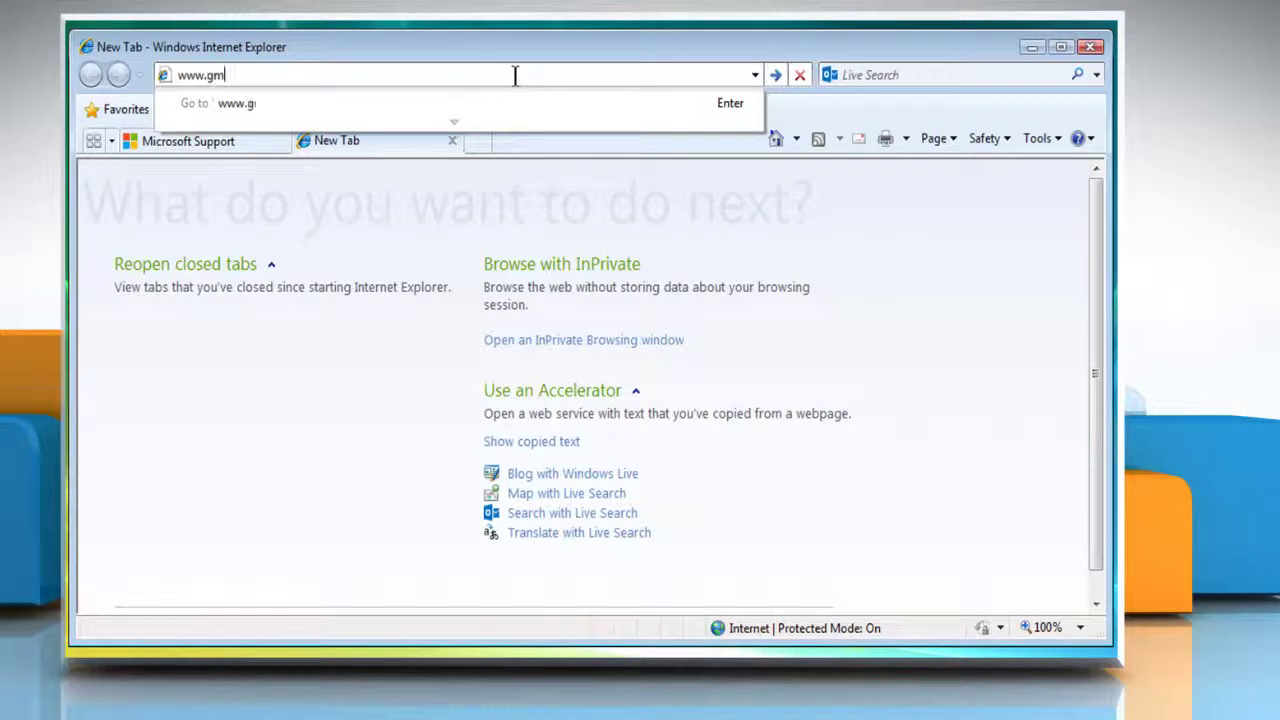
type("ail.com")
key("Return")
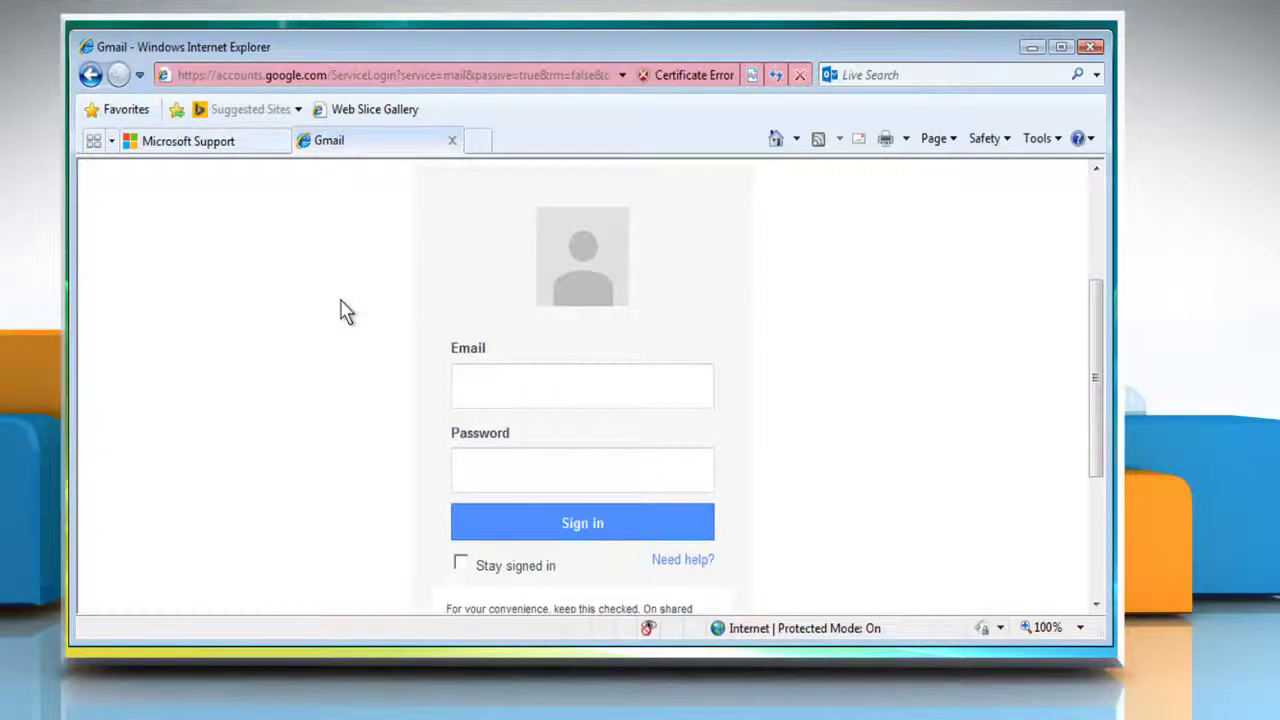
left_click(651, 380)
left_click(649, 471)
type("*******")
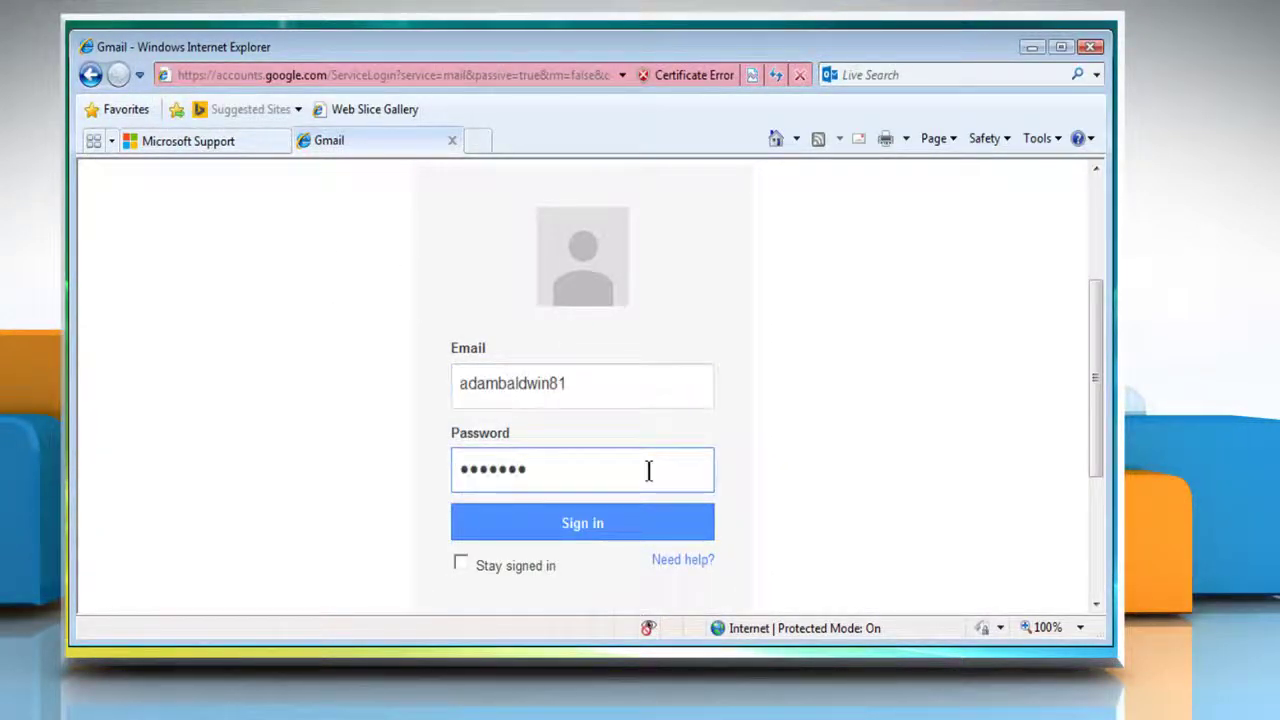
type("****")
key("Return")
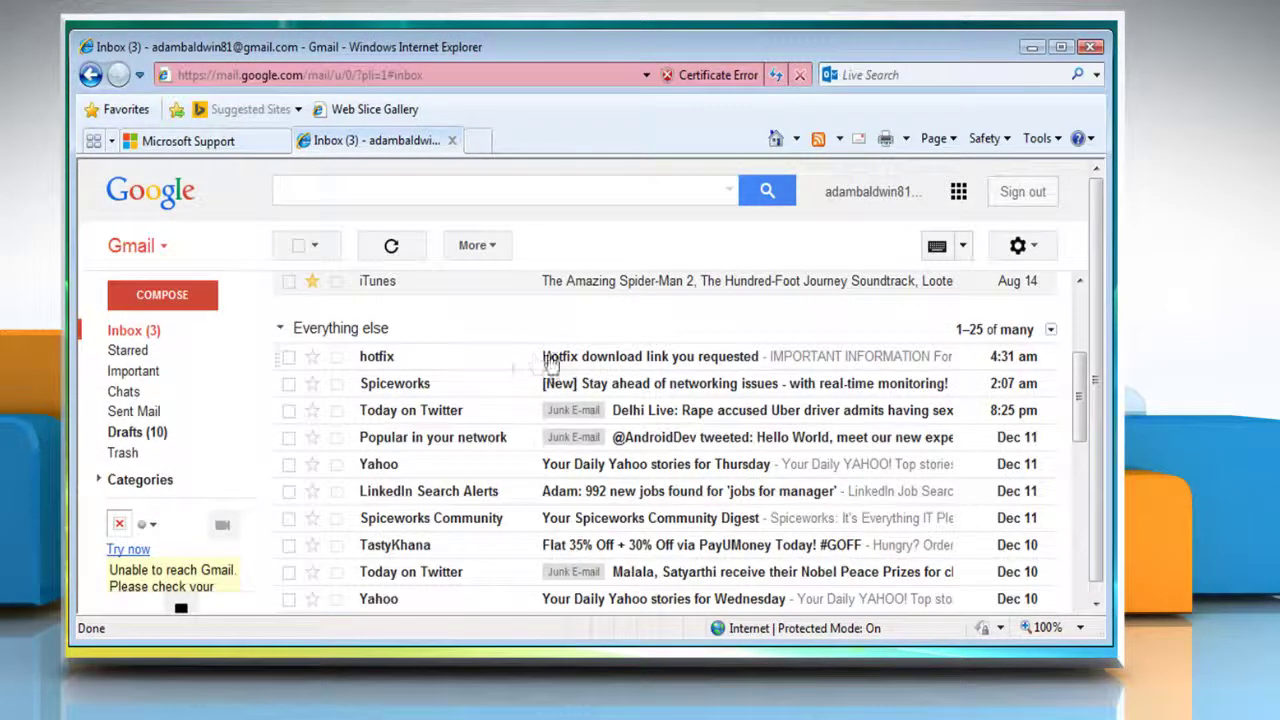
Open the 'Hotfix download link you requested' e-mail and scroll down to its KB 941808 download link
left_click(605, 362)
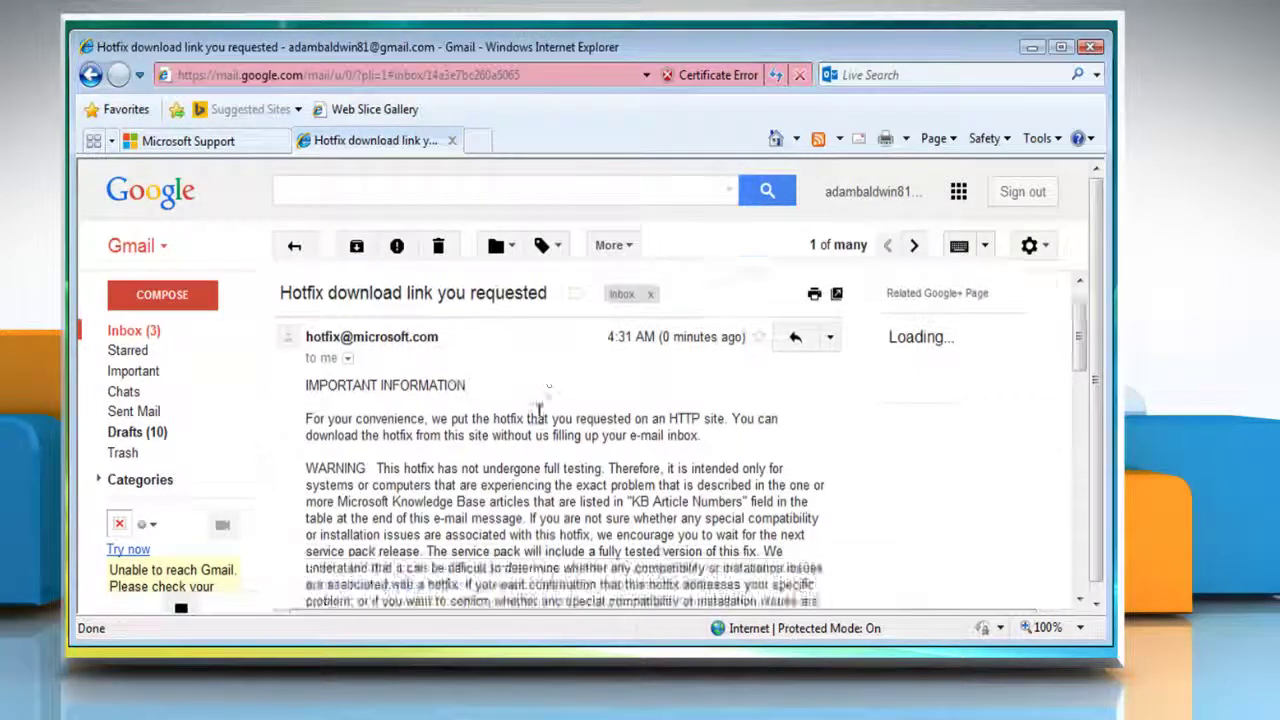
scroll(640, 466, "down", 5)
scroll(640, 466, "down", 10)
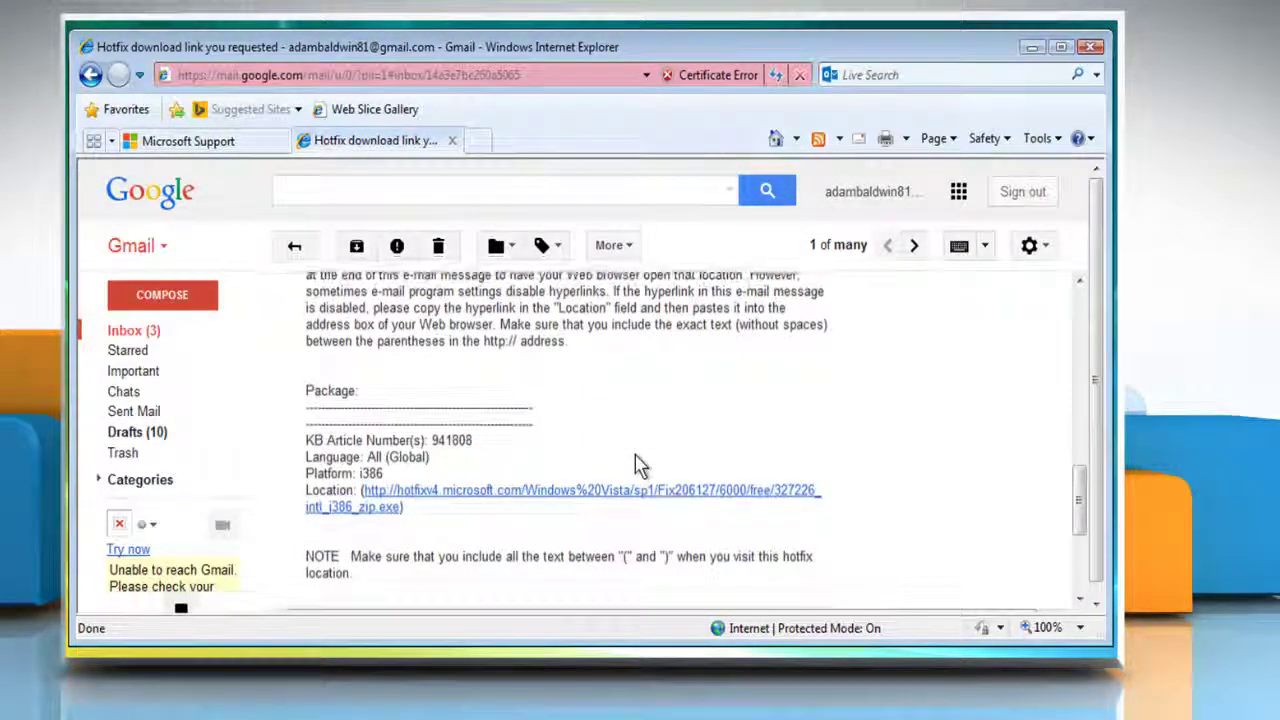
Follow the hotfix link, allow the blocked download, save 327226_intl_i386_zip.exe to the Desktop, and close IE
left_click(479, 496)
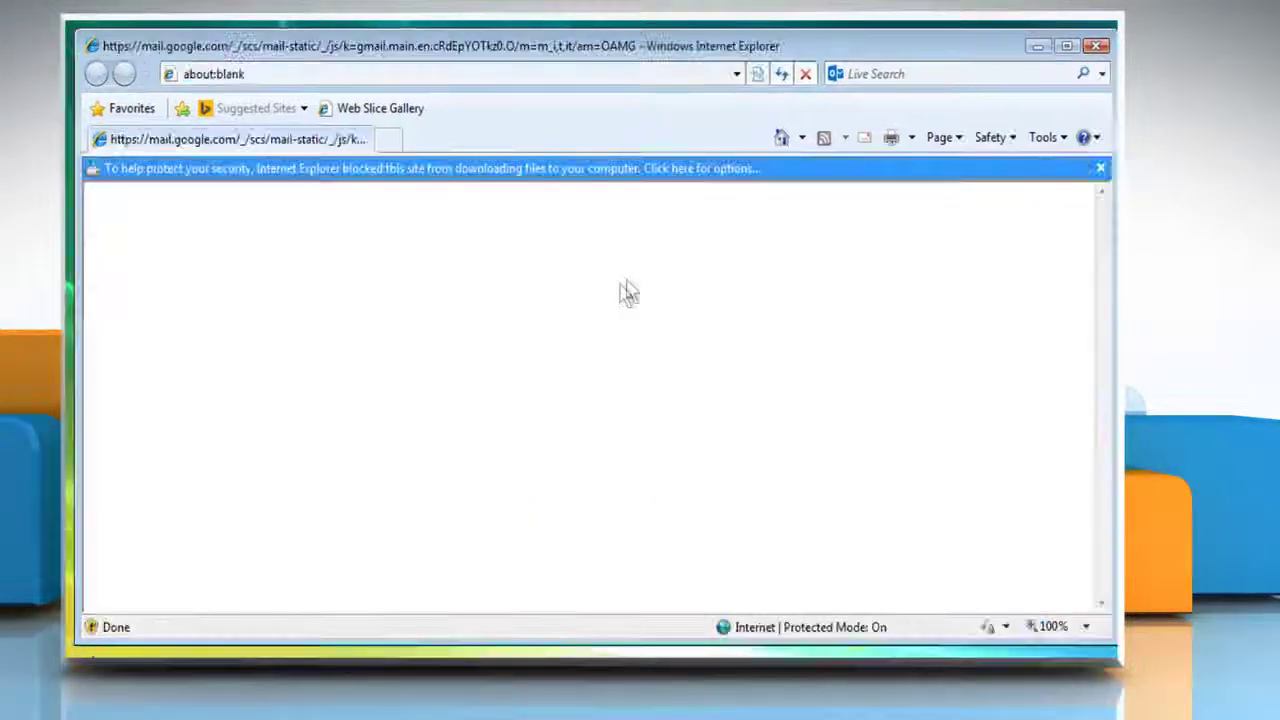
left_click(768, 168)
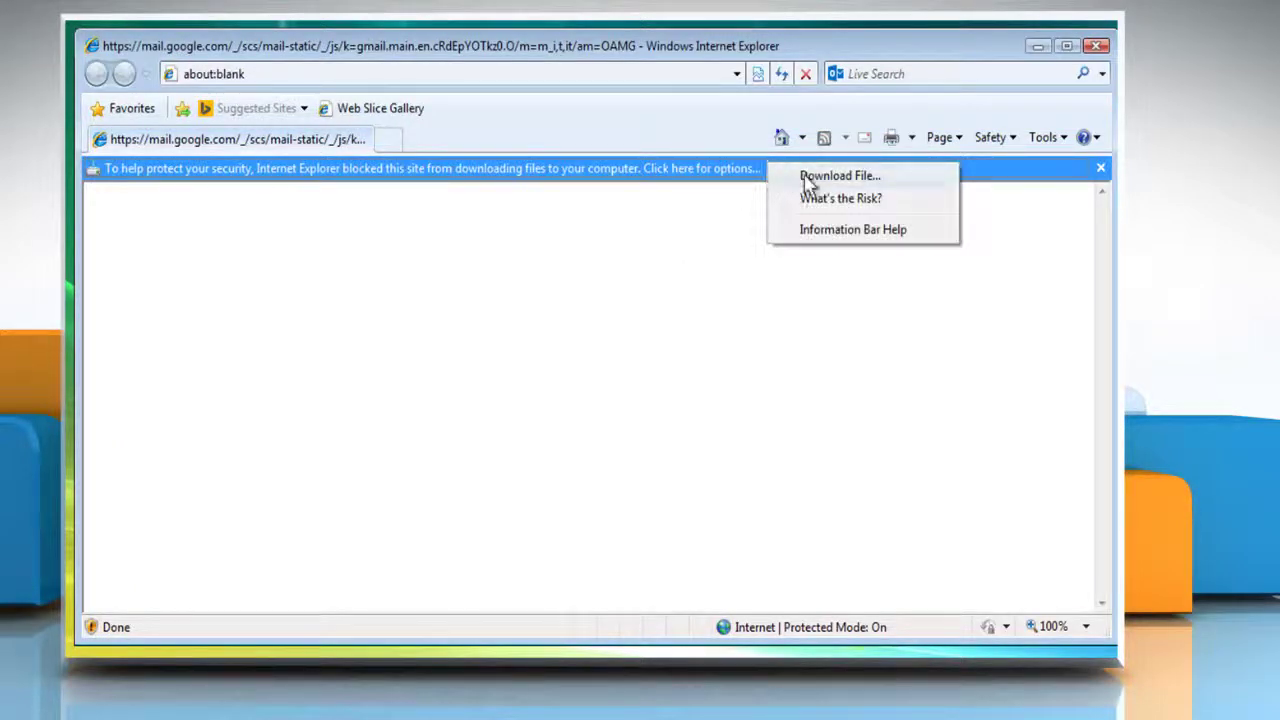
left_click(804, 174)
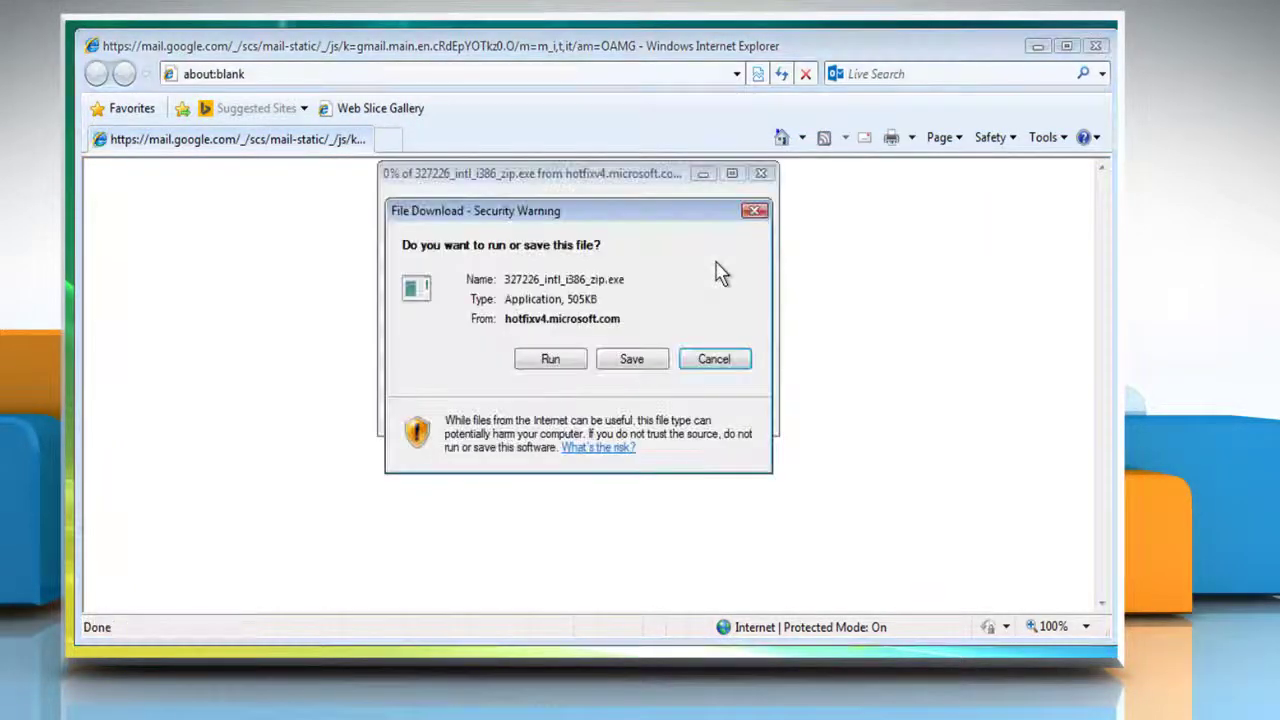
left_click(629, 356)
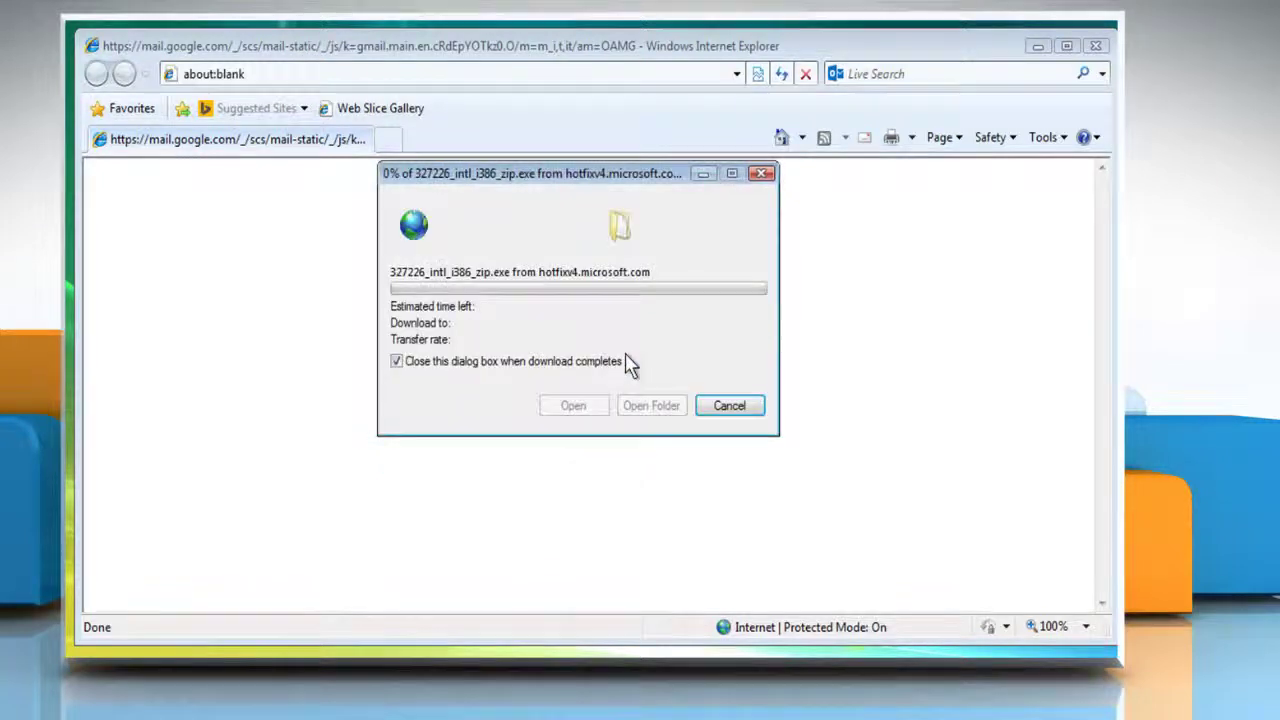
left_click(404, 312)
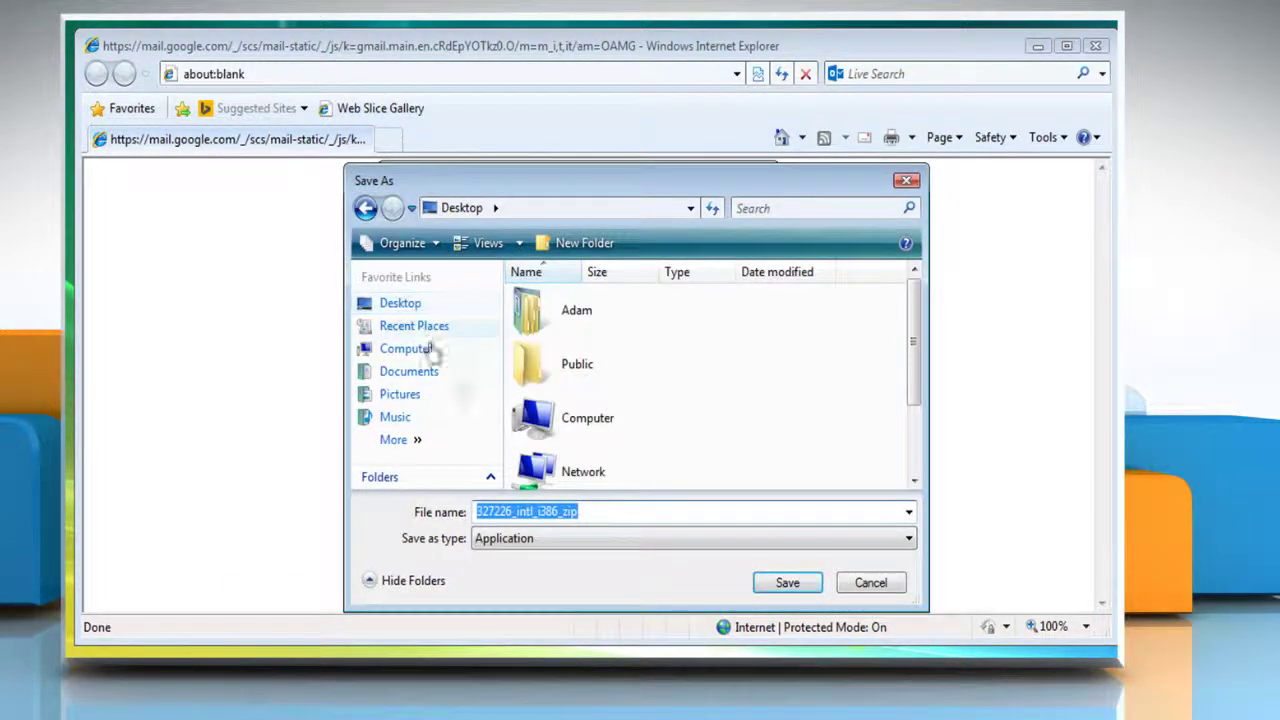
left_click(789, 586)
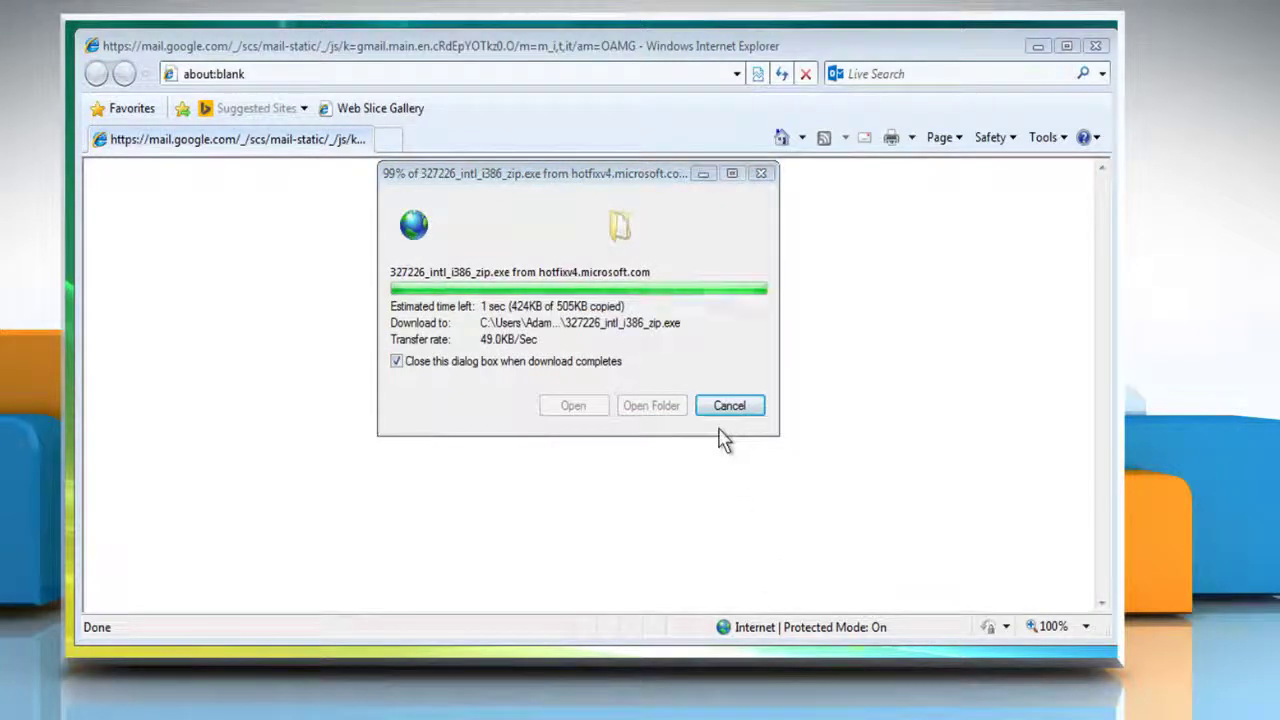
left_click(1095, 46)
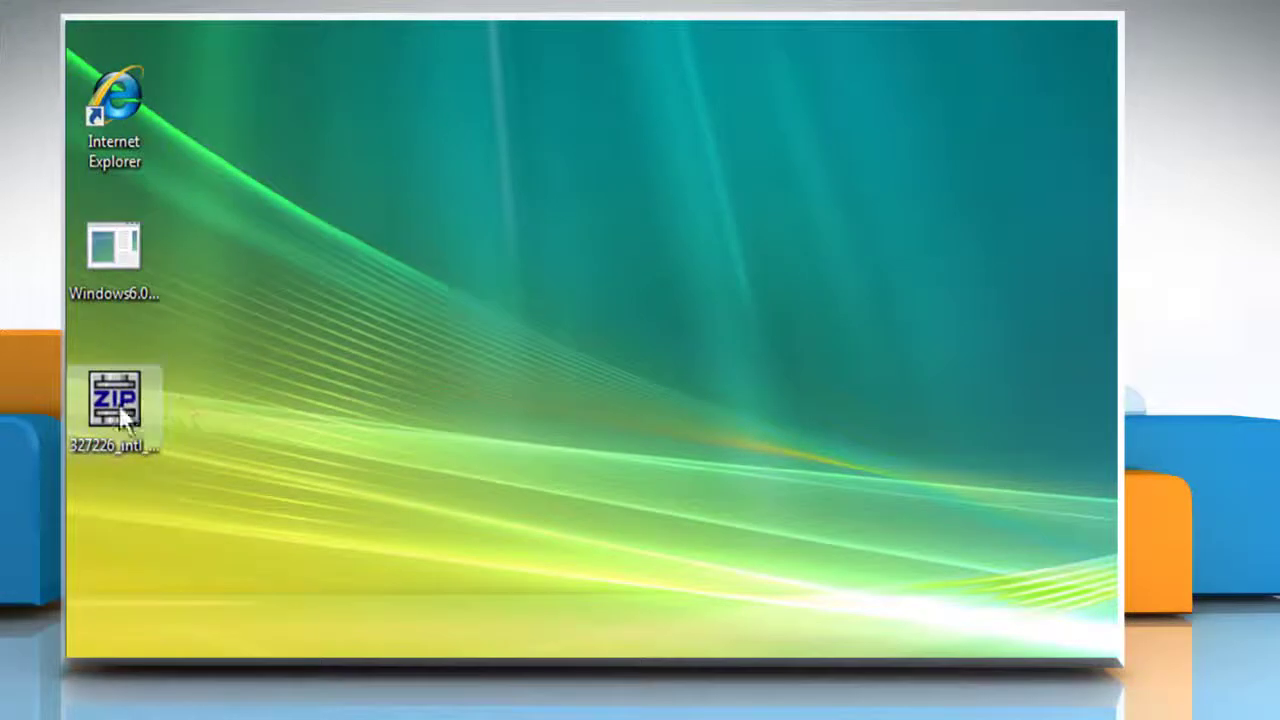
Run 327226_intl_i386_zip.exe and unzip the Windows6.0-KB941808-x86 package to the Desktop
double_click(112, 405)
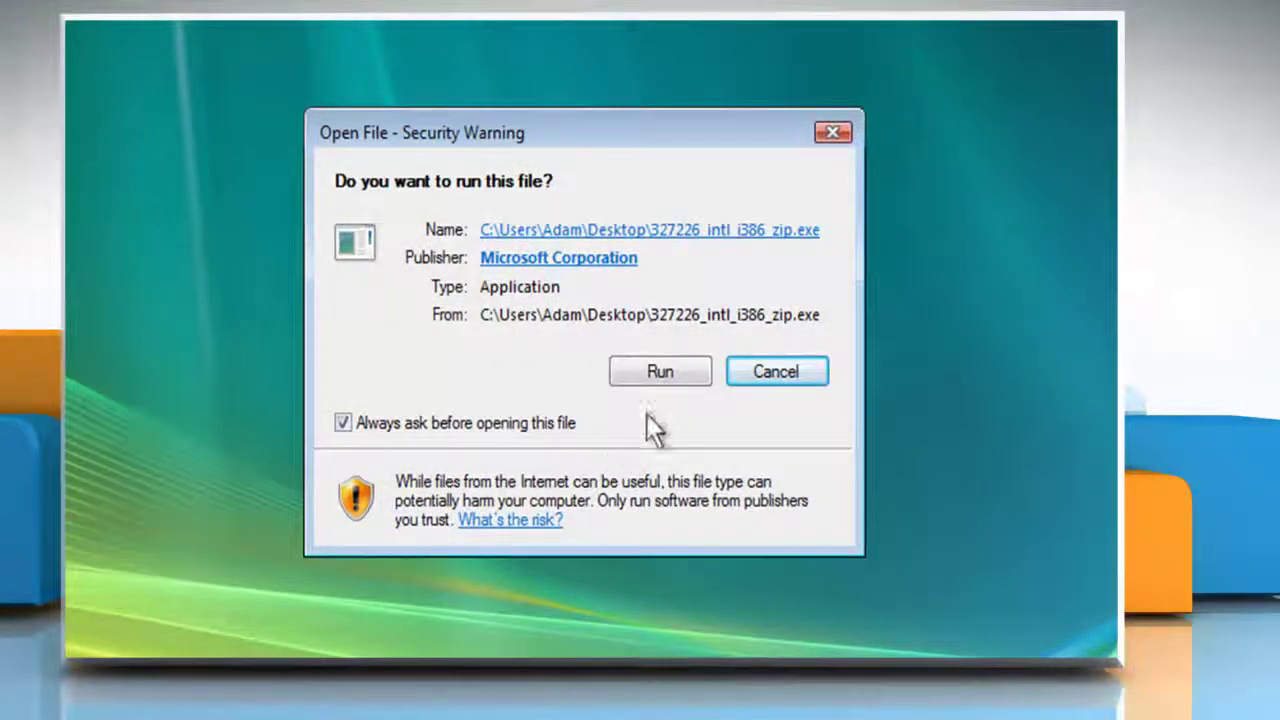
left_click(660, 372)
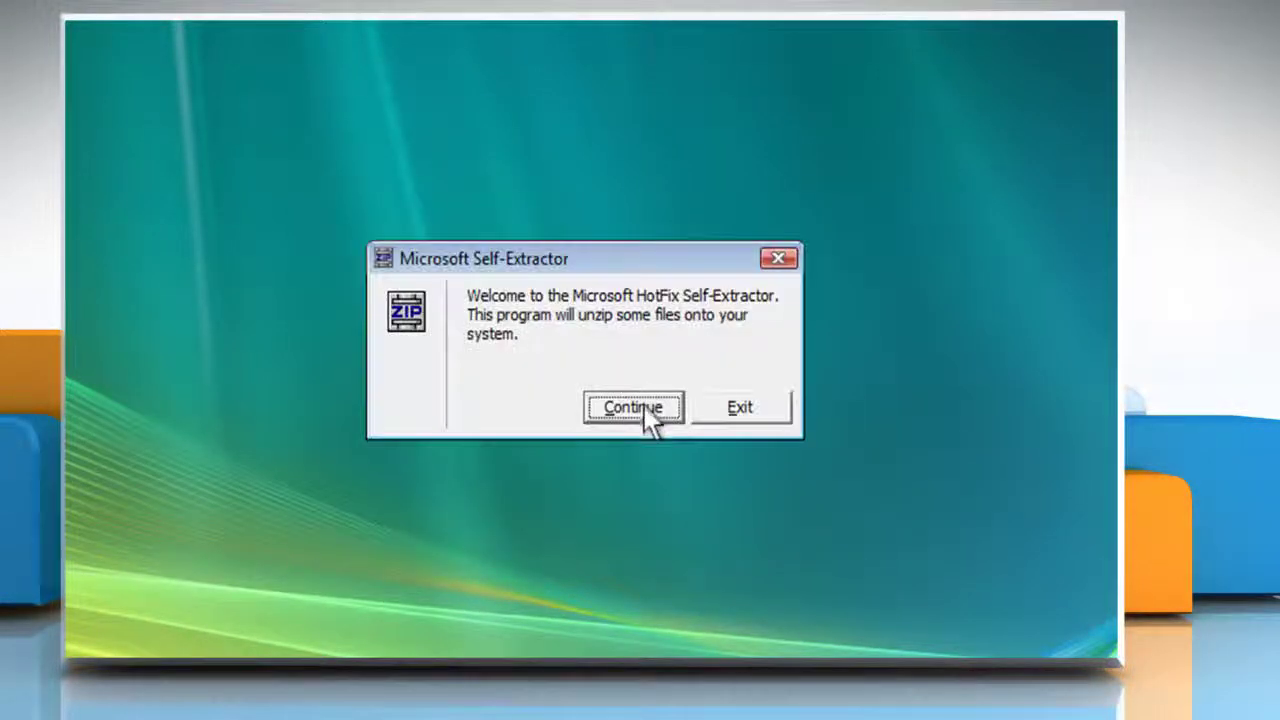
left_click(645, 418)
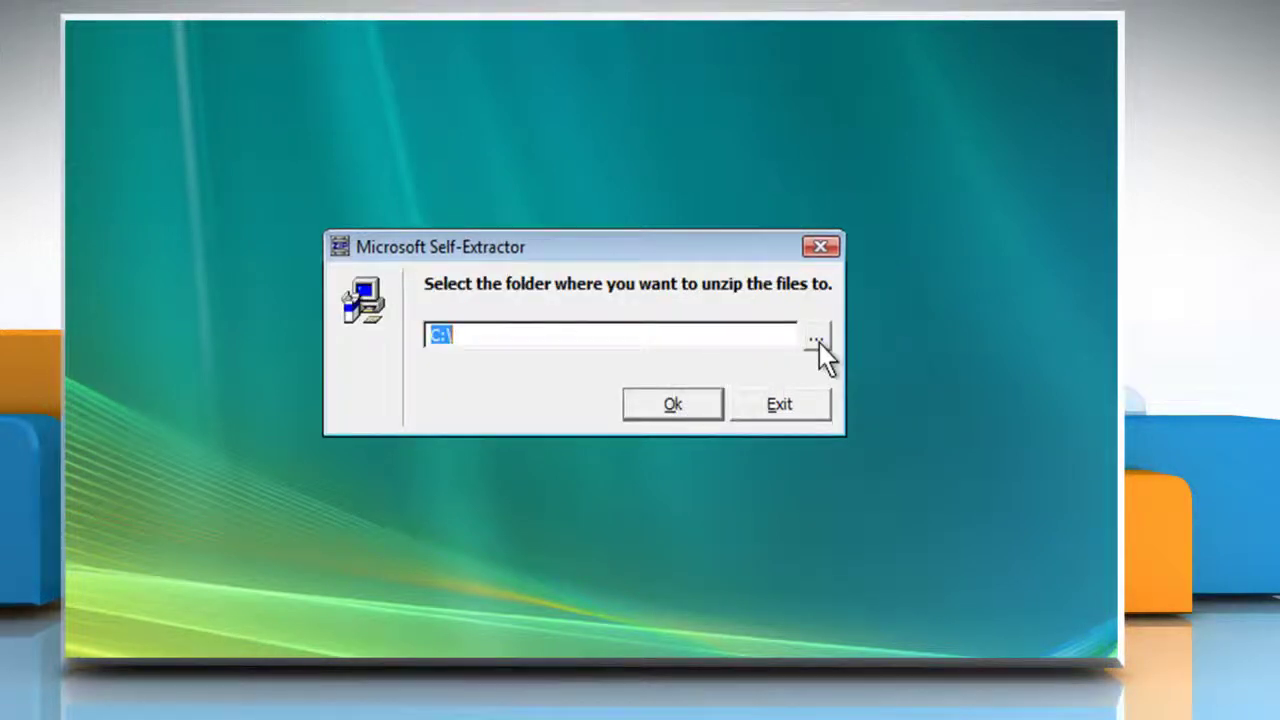
left_click(819, 342)
left_click(446, 206)
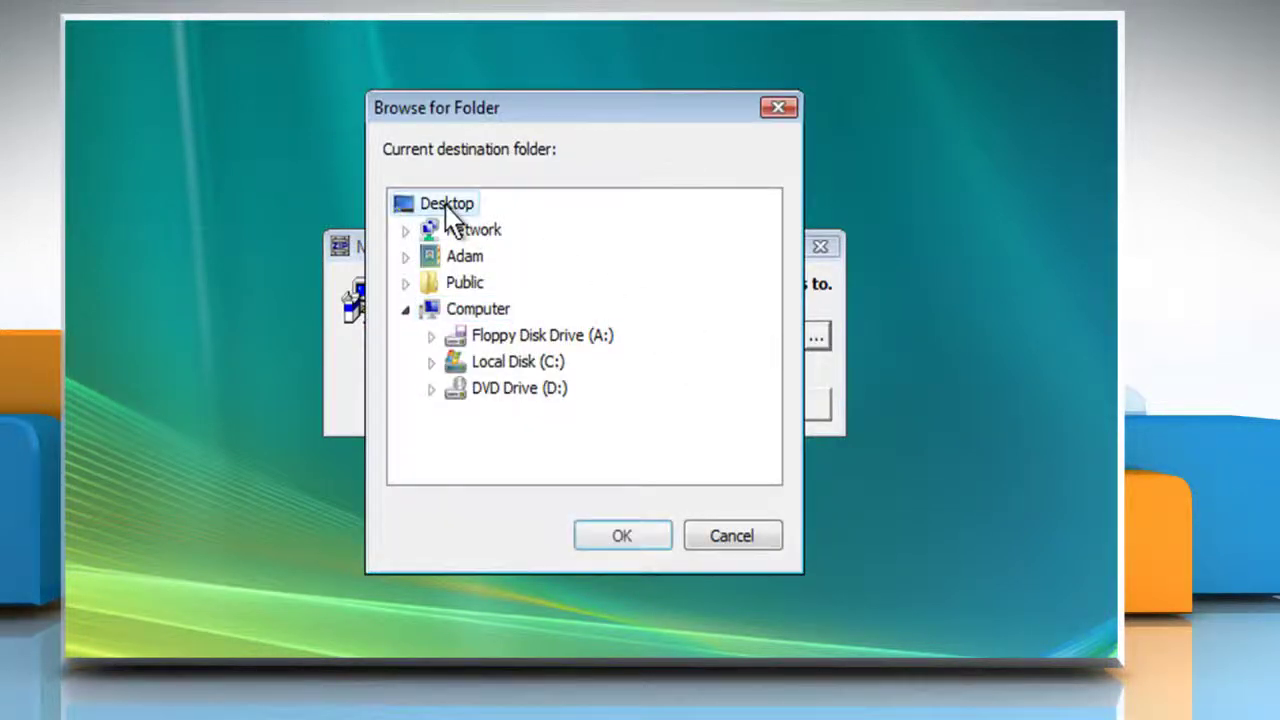
left_click(620, 534)
left_click(671, 407)
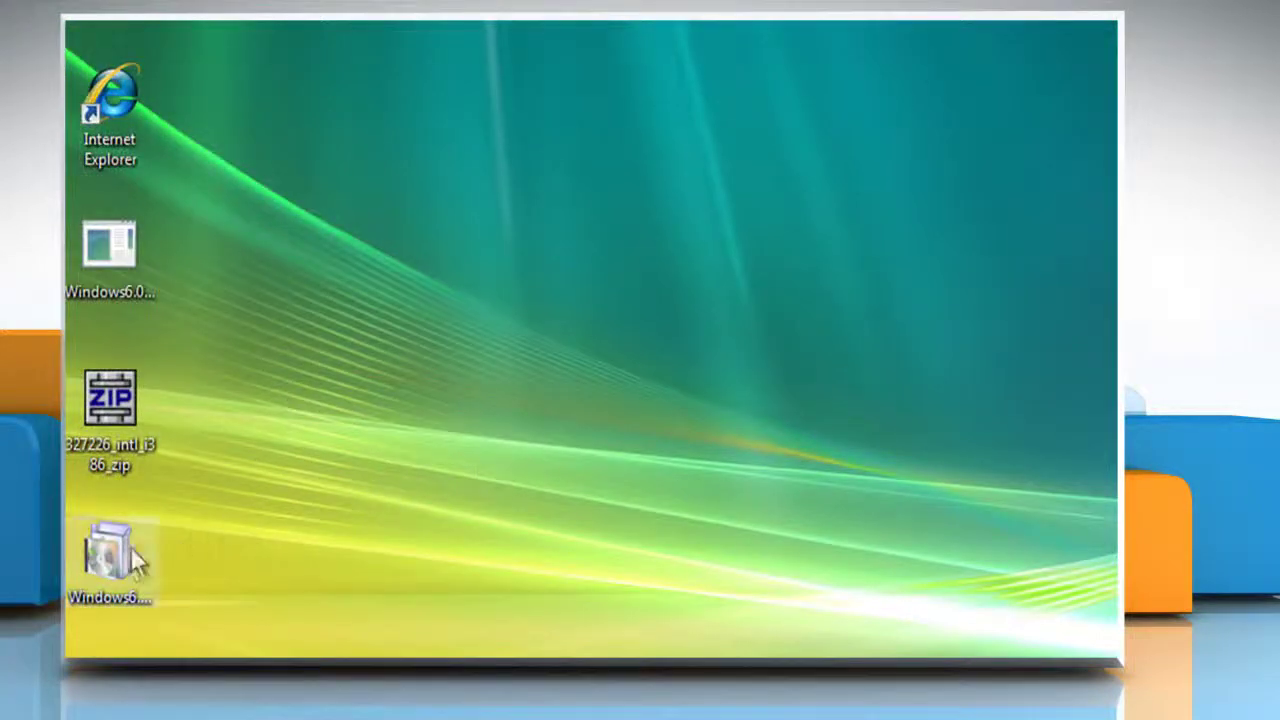
Run the Windows6.0-KB941808-x86 package with UAC approval and dismiss the 'update does not apply' message
double_click(114, 555)
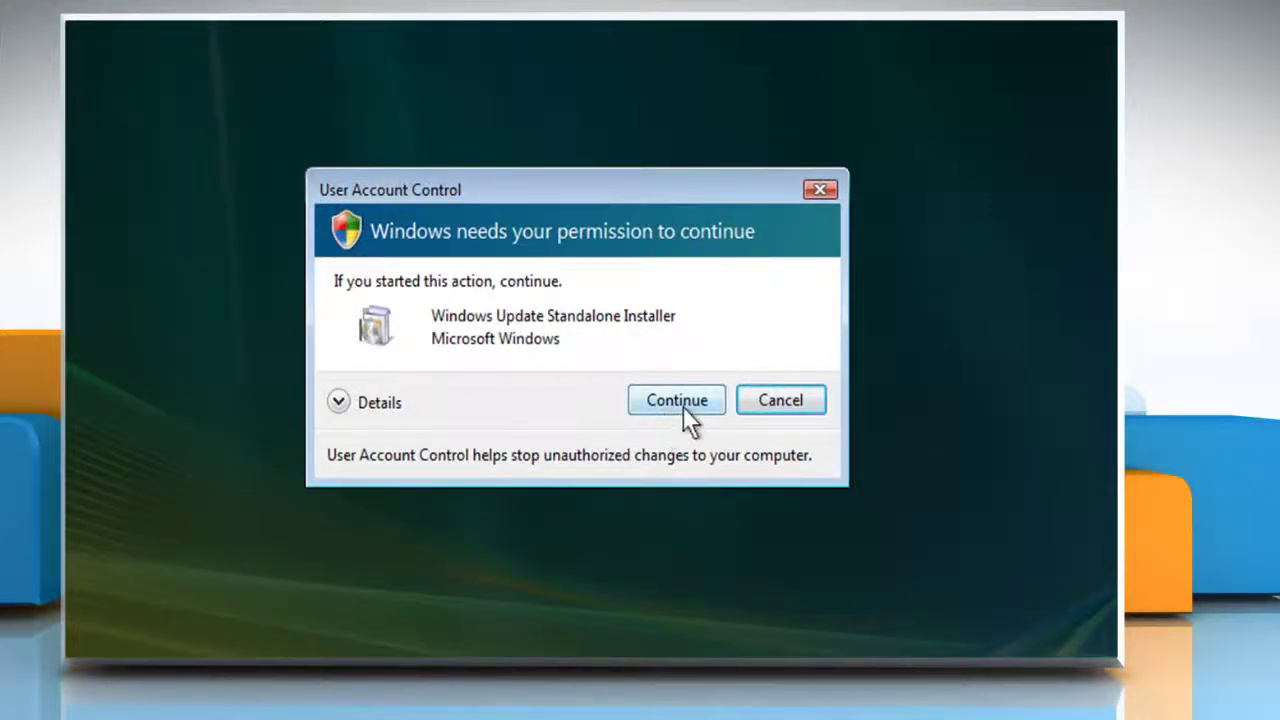
left_click(683, 406)
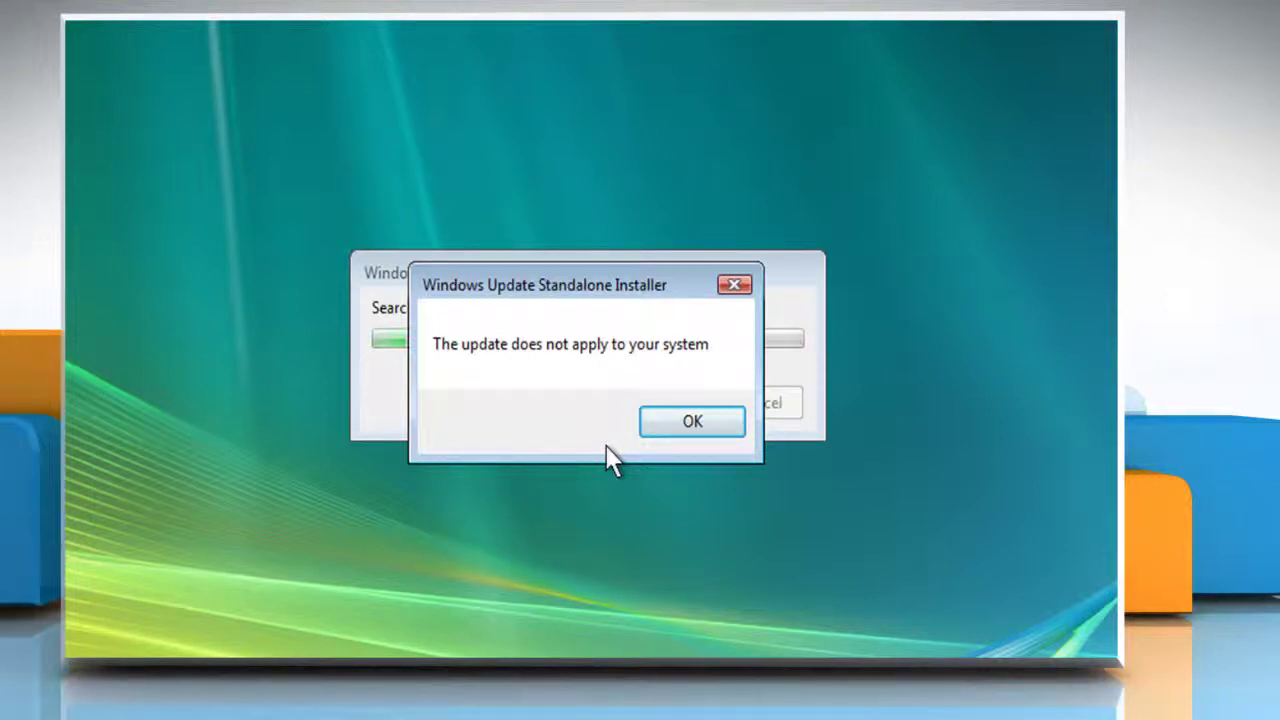
left_click(683, 429)
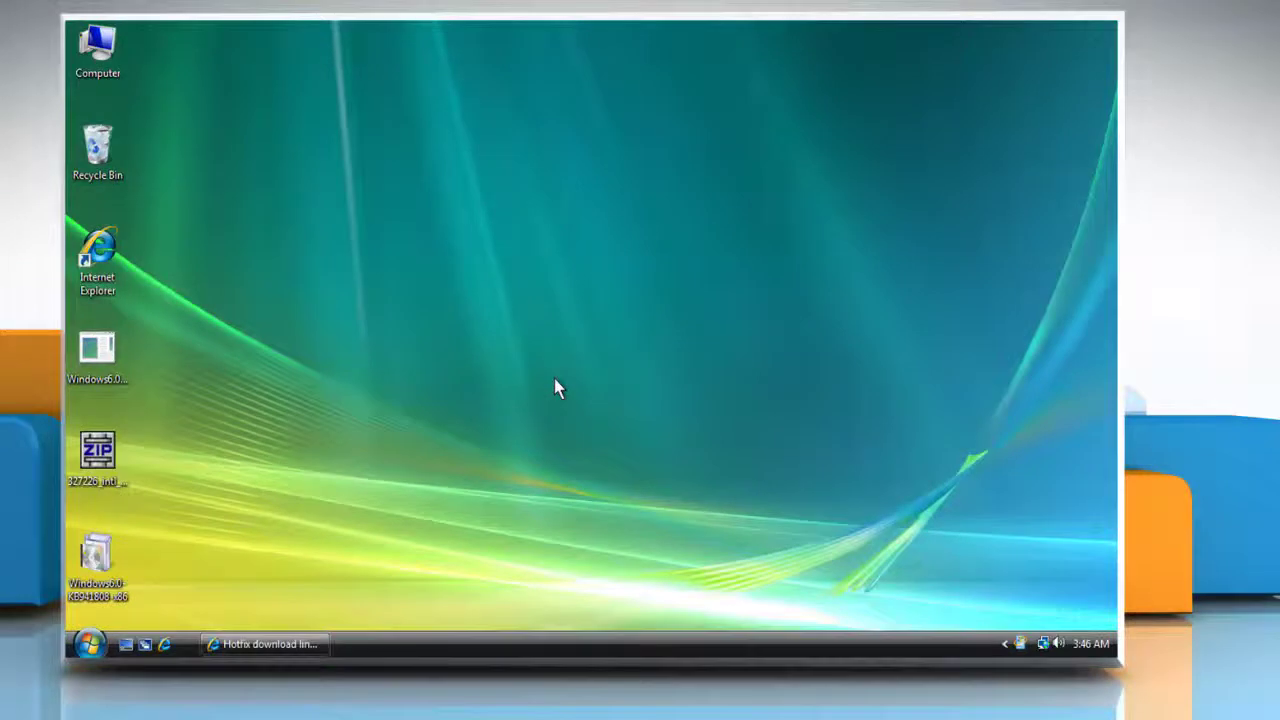